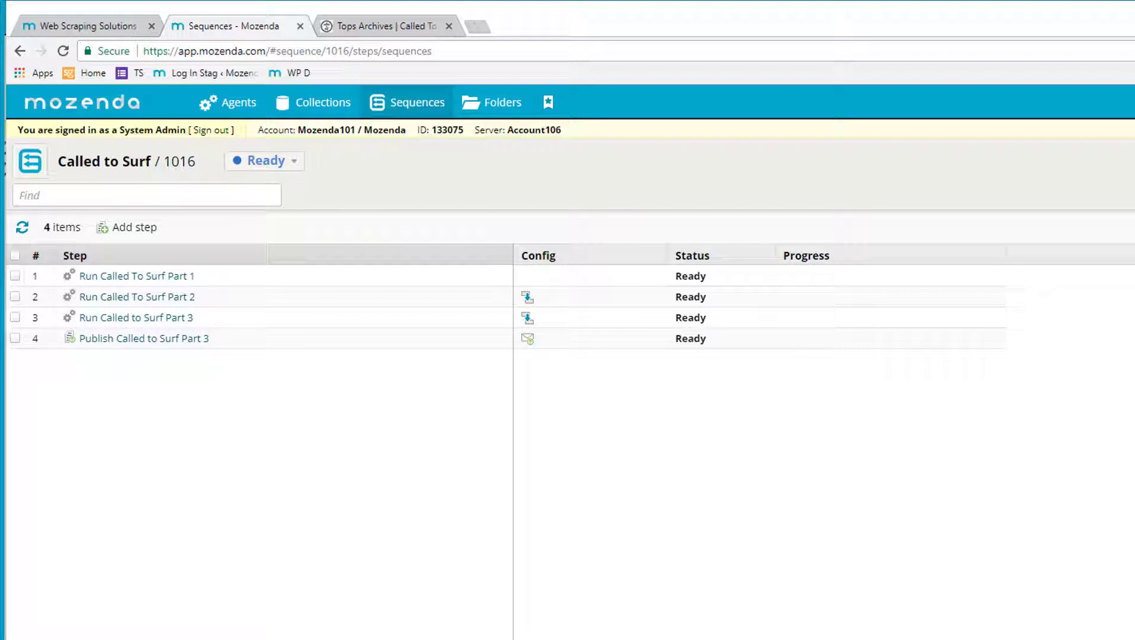
# Switch to the Called to Surf Tops Archives page and look over the store's category menus.
pyautogui.click(396, 27)
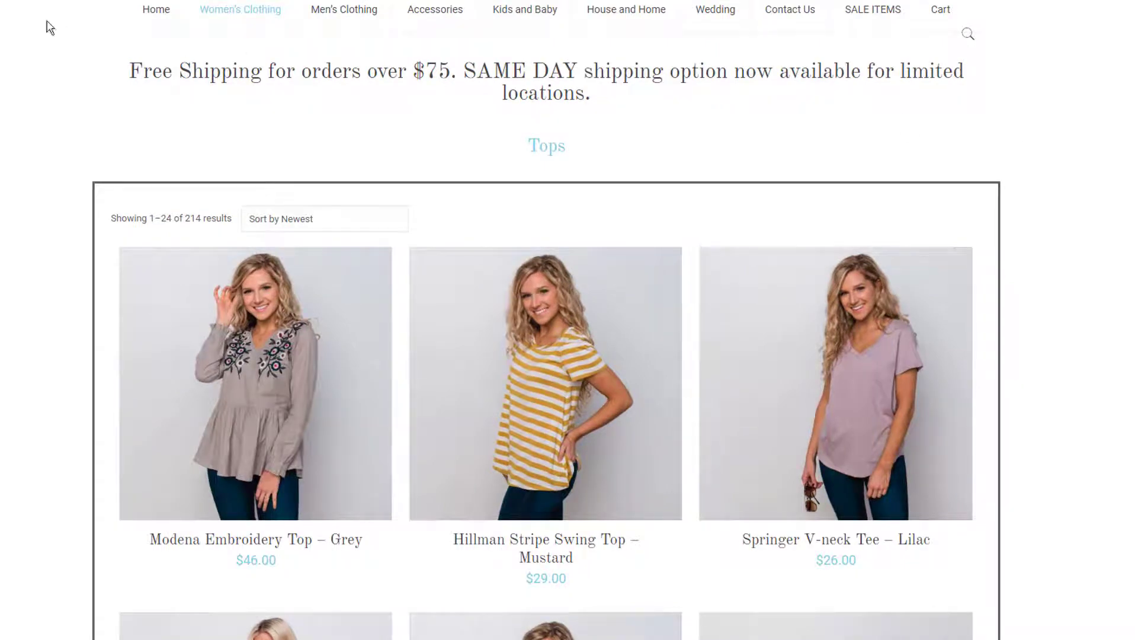
pyautogui.moveTo(641, 22)
pyautogui.moveTo(248, 22)
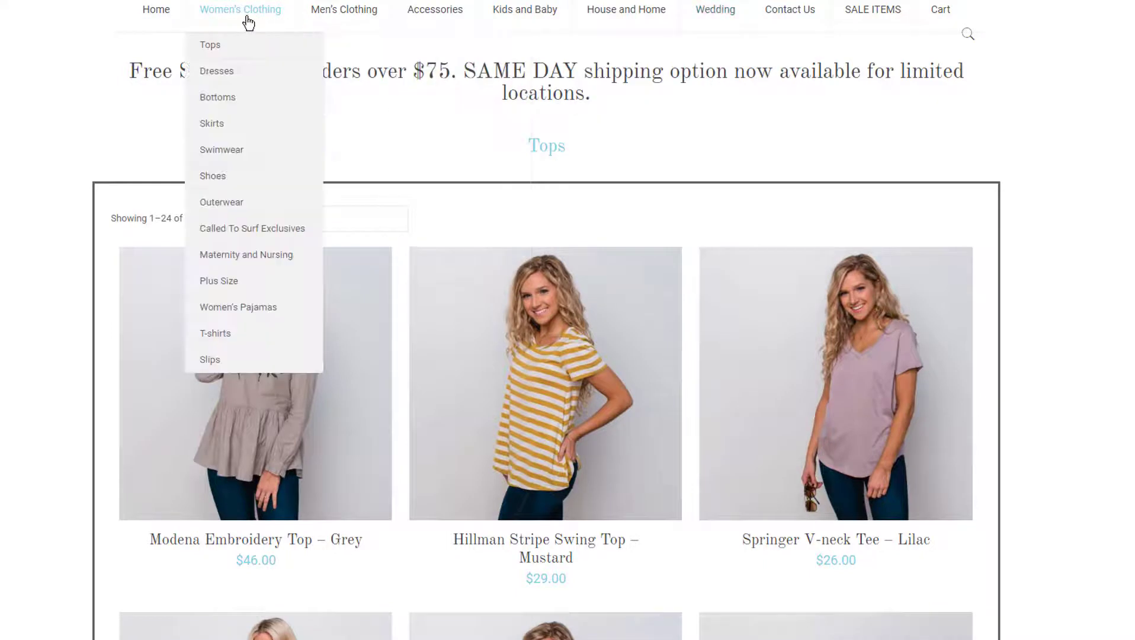
pyautogui.moveTo(356, 25)
# Load the Tops listing, preview the Modena Embroidery Top – Grey, then return to Tops.
pyautogui.click(217, 49)
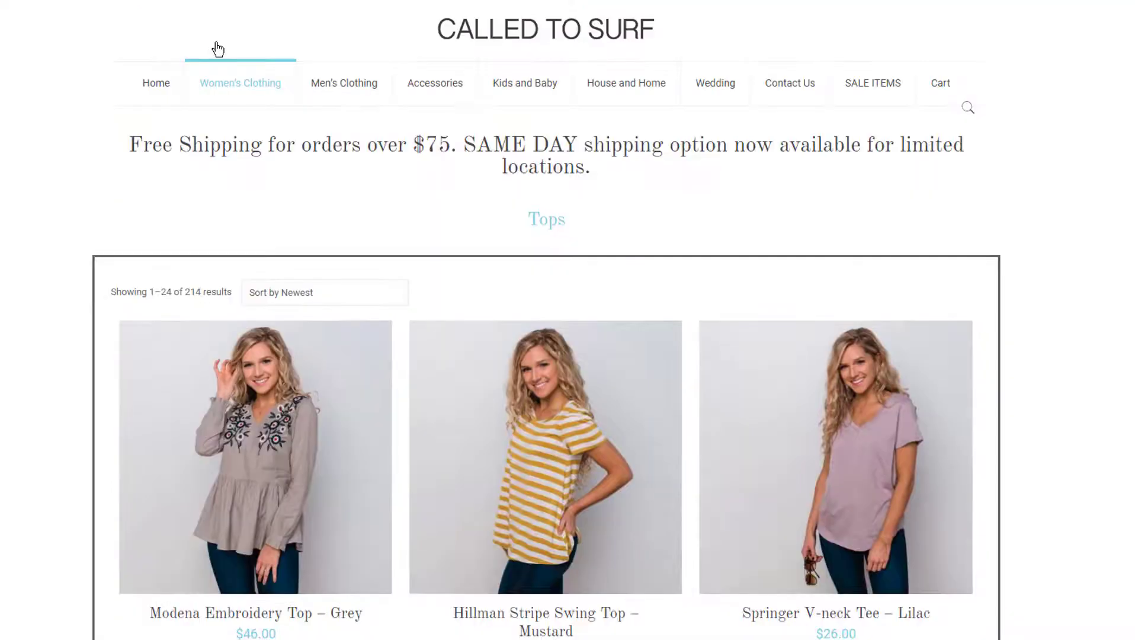
pyautogui.scroll(-1, 401, 447)
pyautogui.scroll(-3, 402, 447)
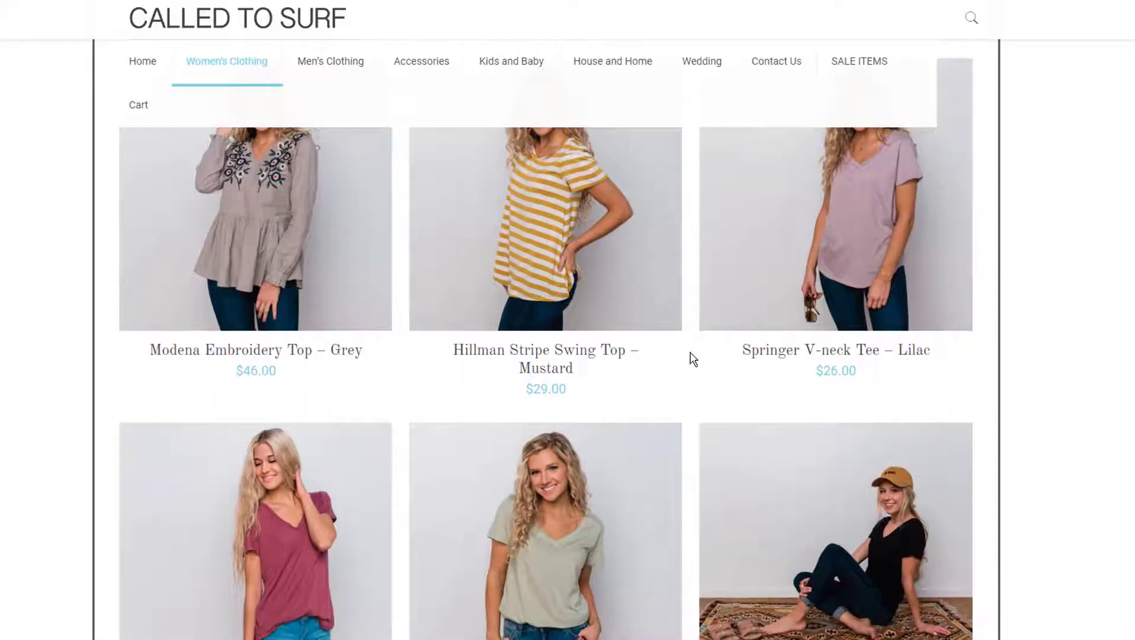
pyautogui.click(230, 352)
pyautogui.scroll(-4, 720, 499)
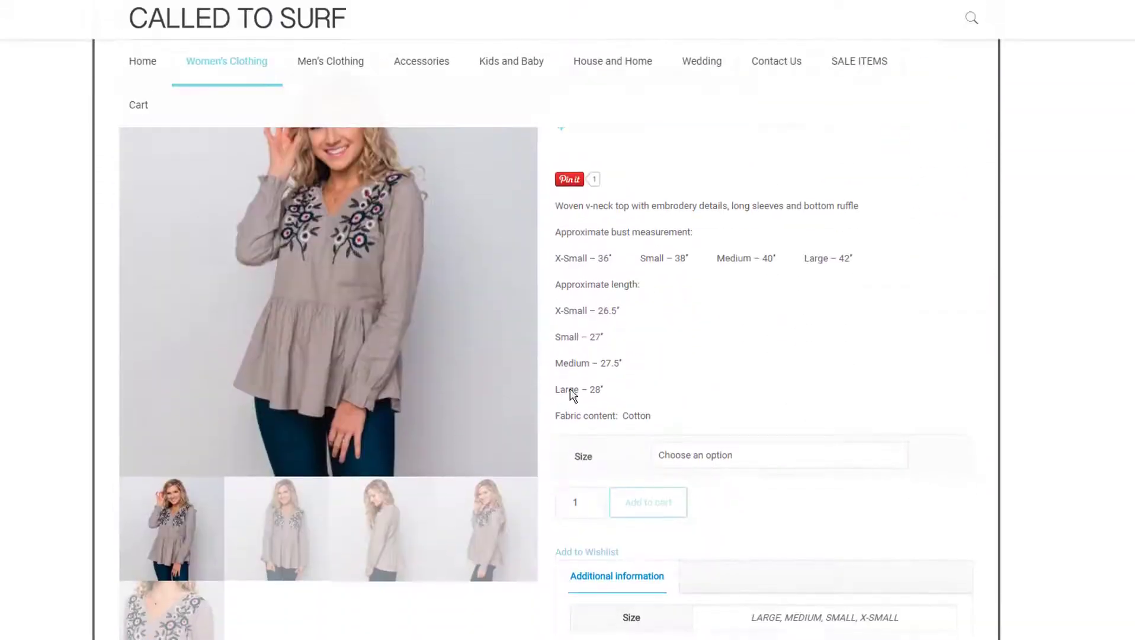
pyautogui.scroll(4, 720, 260)
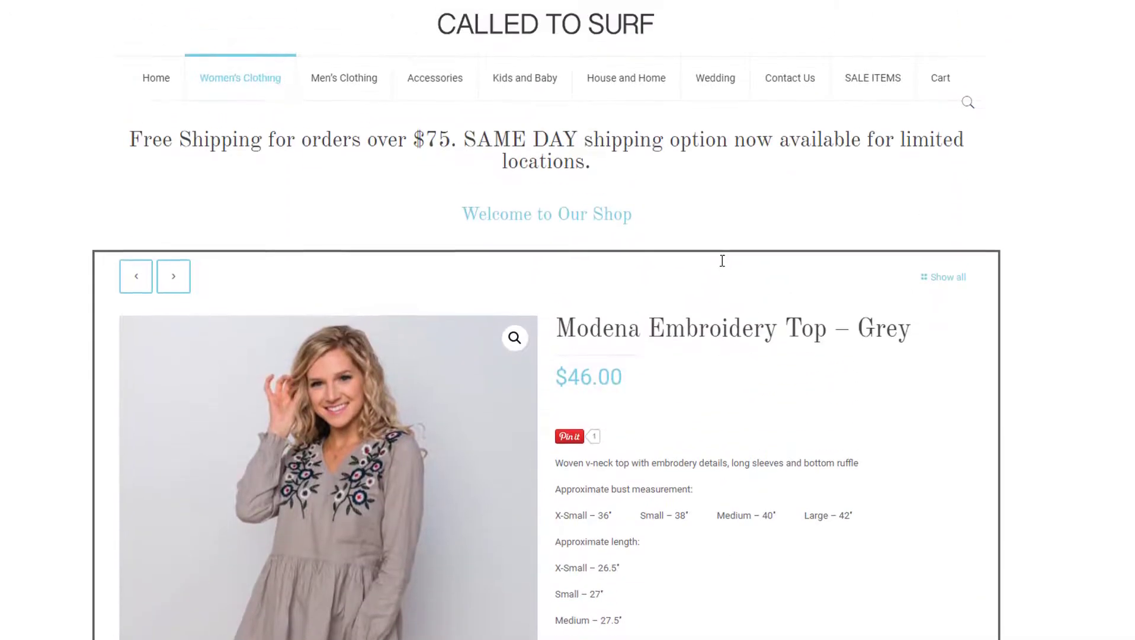
pyautogui.moveTo(210, 88)
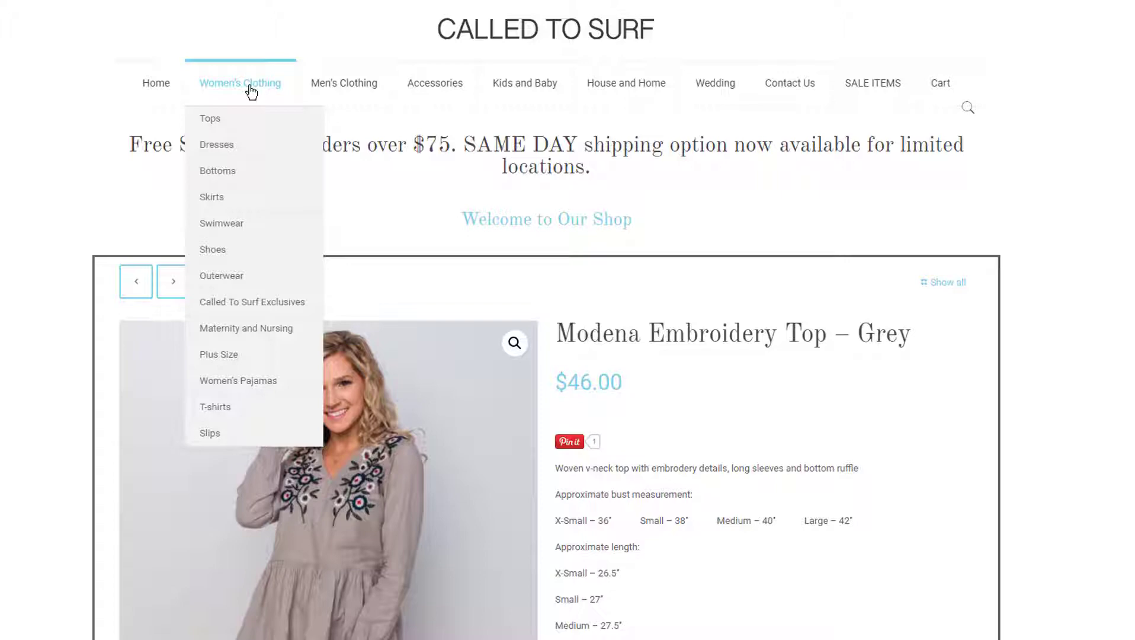
pyautogui.click(237, 123)
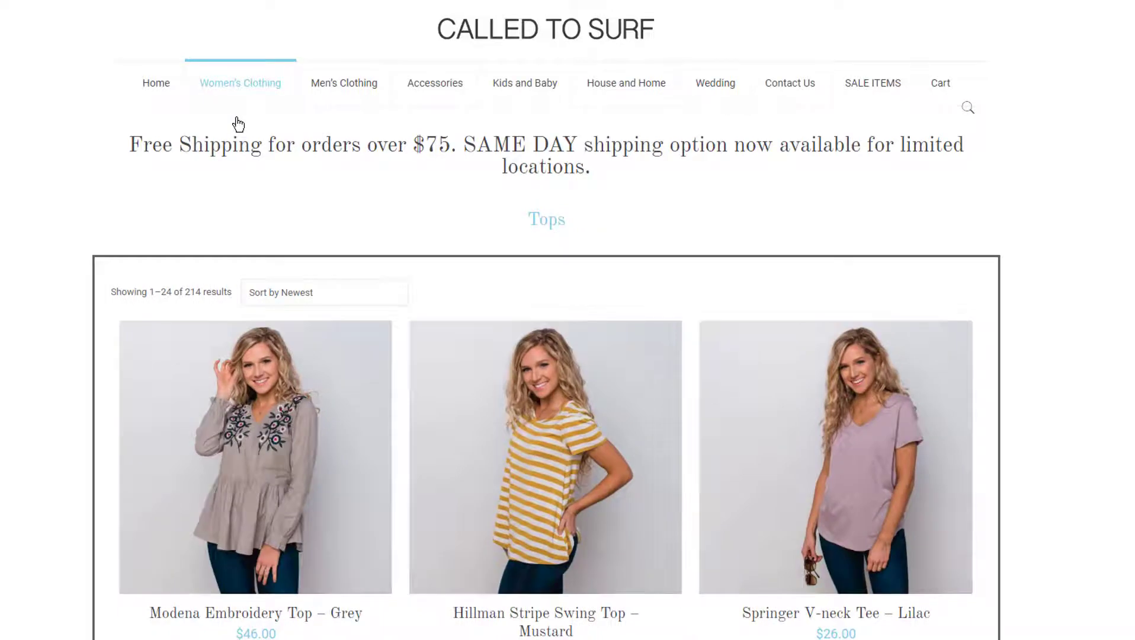
# Scroll down the Tops listing and open the Roxy – Setai Miami Long Sleeve Plaid Shirt page.
pyautogui.scroll(-5, 296, 127)
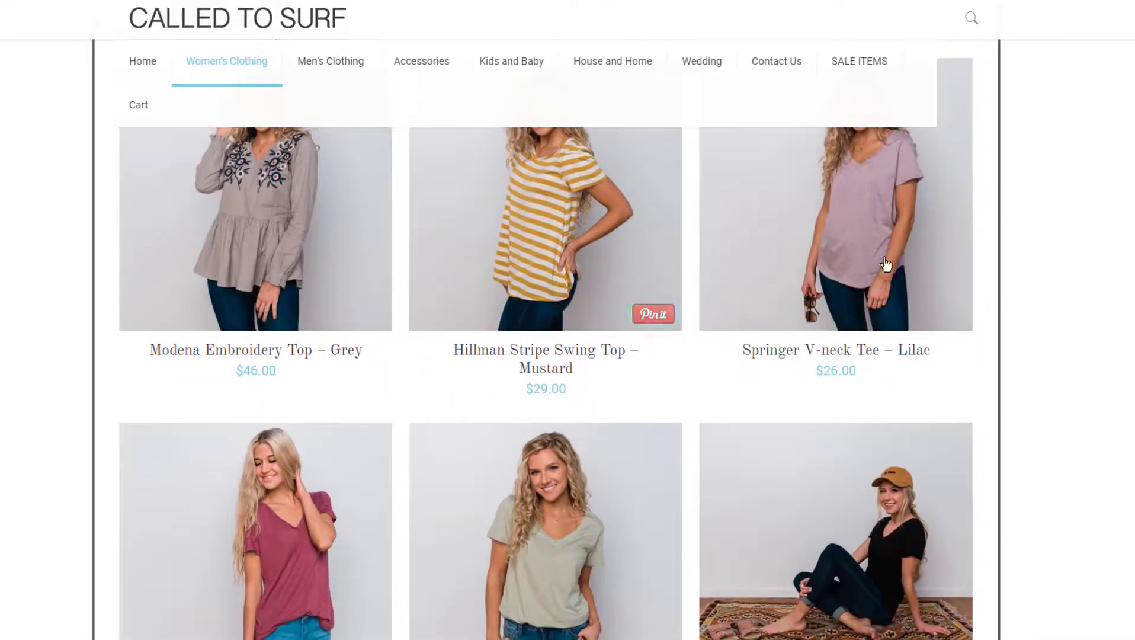
pyautogui.scroll(-20, 690, 292)
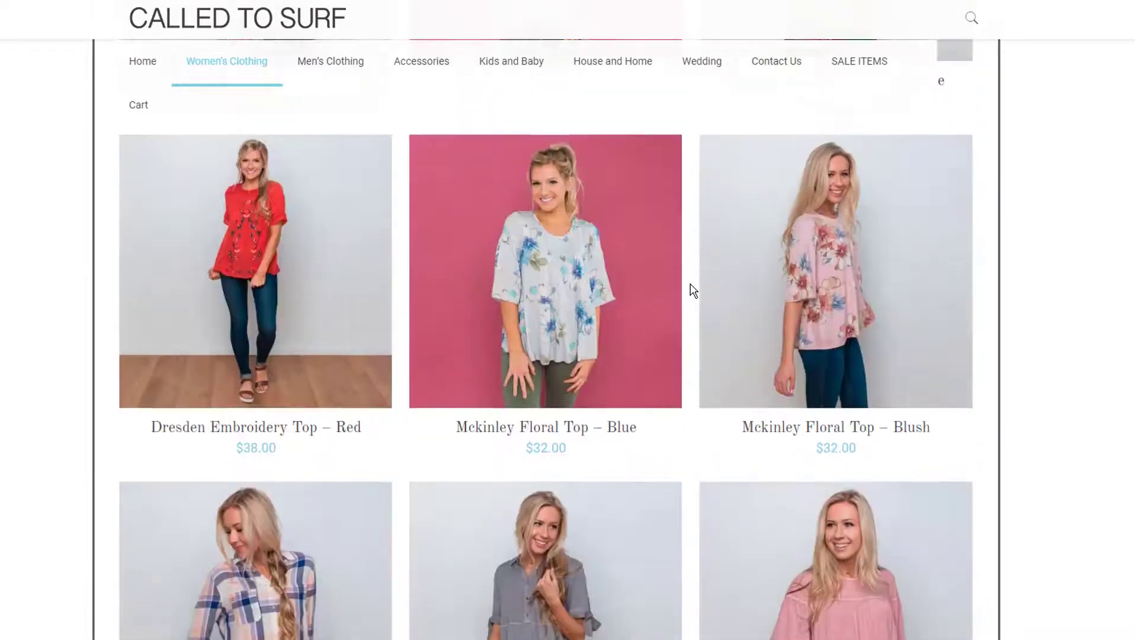
pyautogui.scroll(-2, 690, 291)
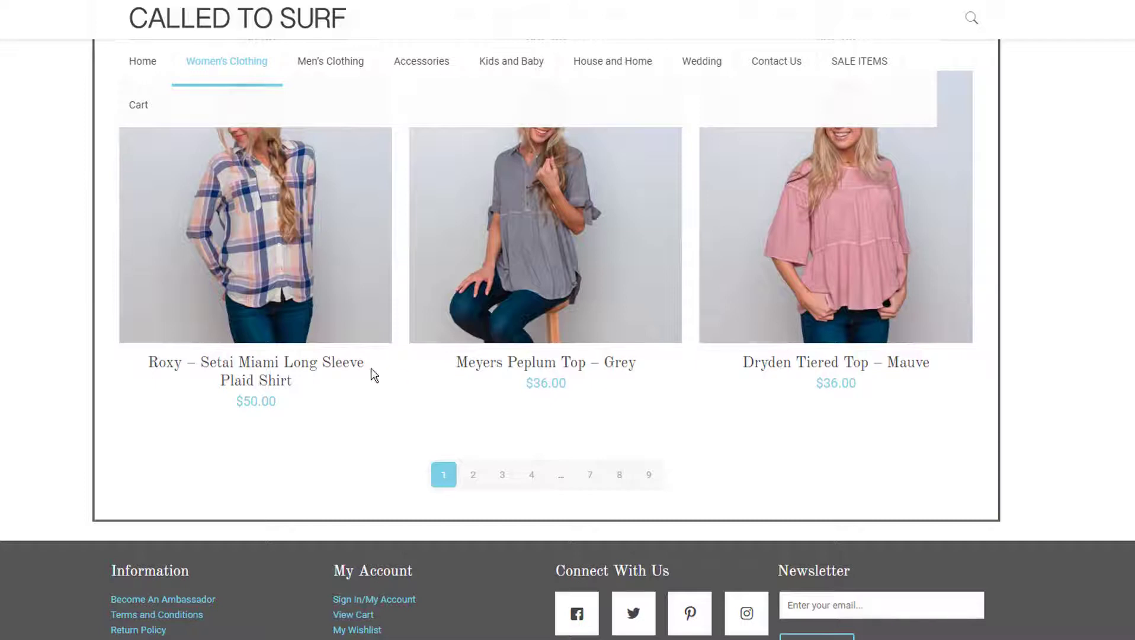
pyautogui.click(308, 363)
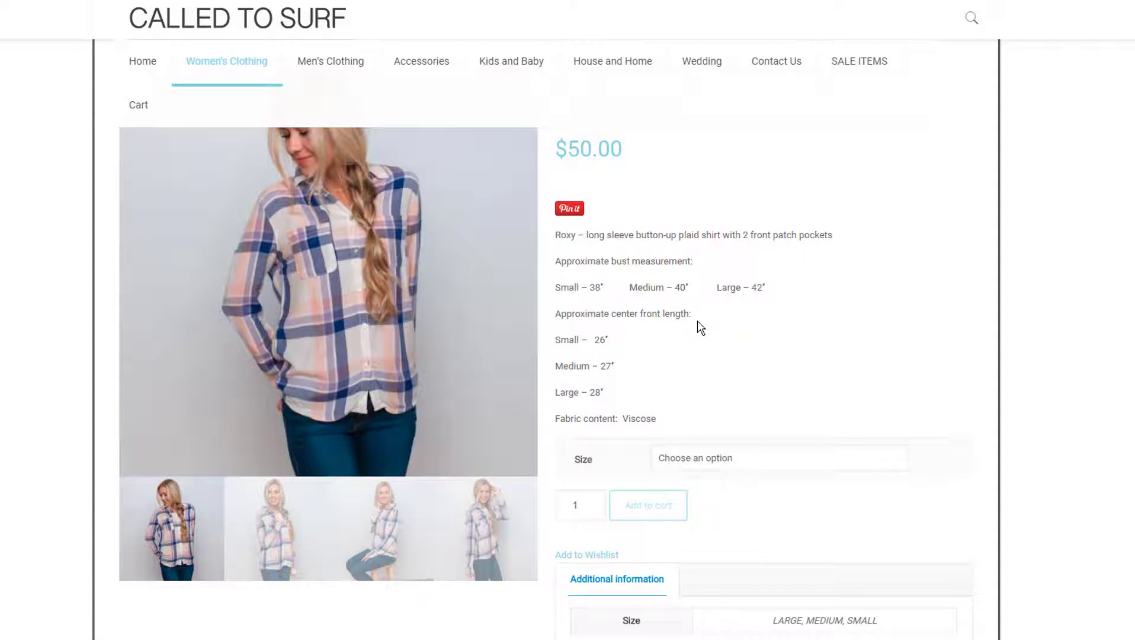
pyautogui.moveTo(228, 54)
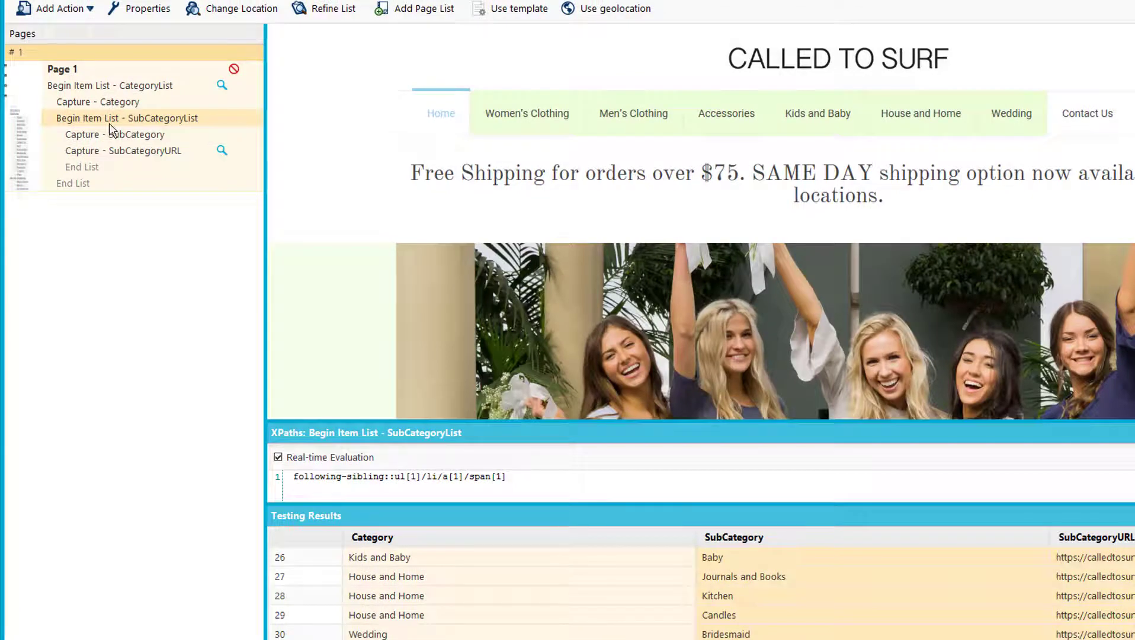
# Check the XPaths of the Capture - SubCategory and Capture - SubCategoryURL actions.
pyautogui.click(115, 137)
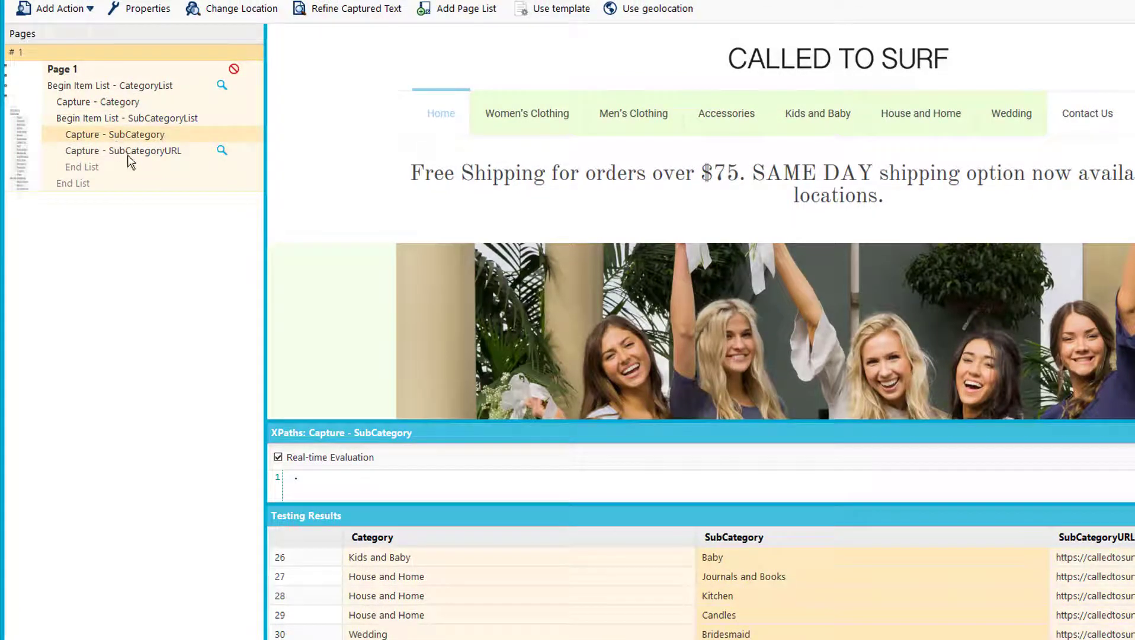
pyautogui.click(133, 153)
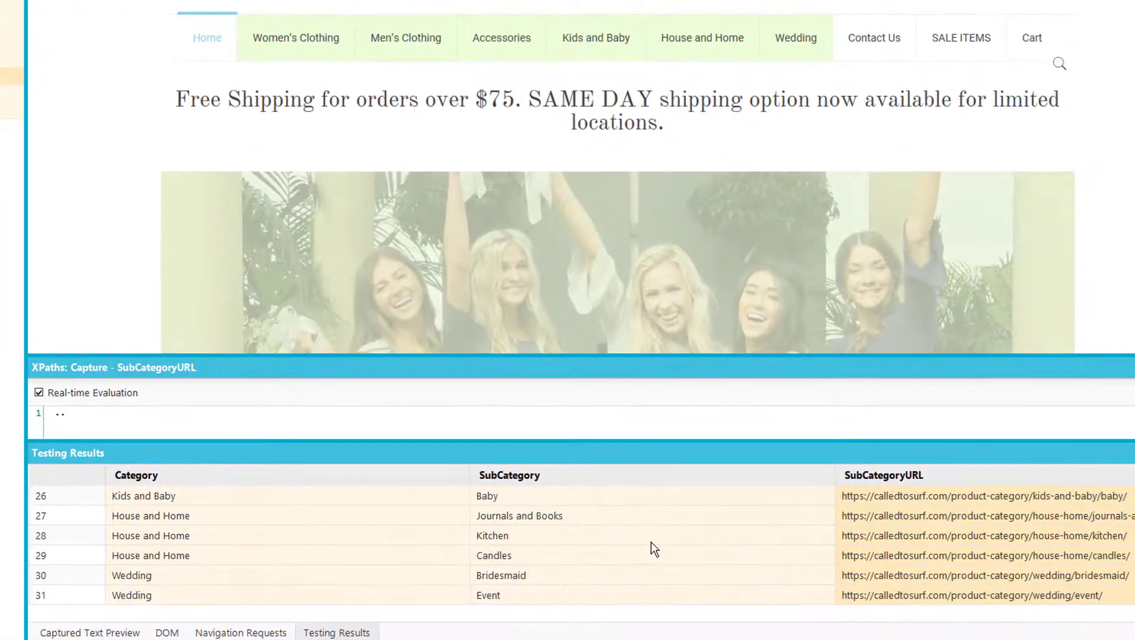
pyautogui.scroll(6, 721, 541)
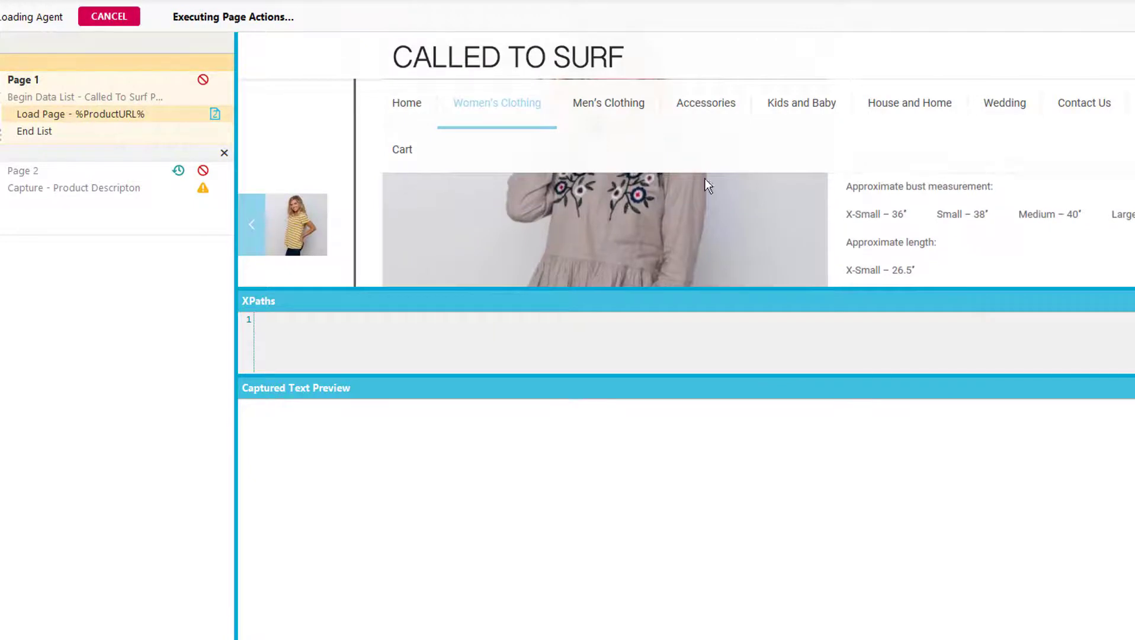
# Open the Begin Data List properties to see its Called To Surf Part 2 Product view source.
pyautogui.rightClick(113, 95)
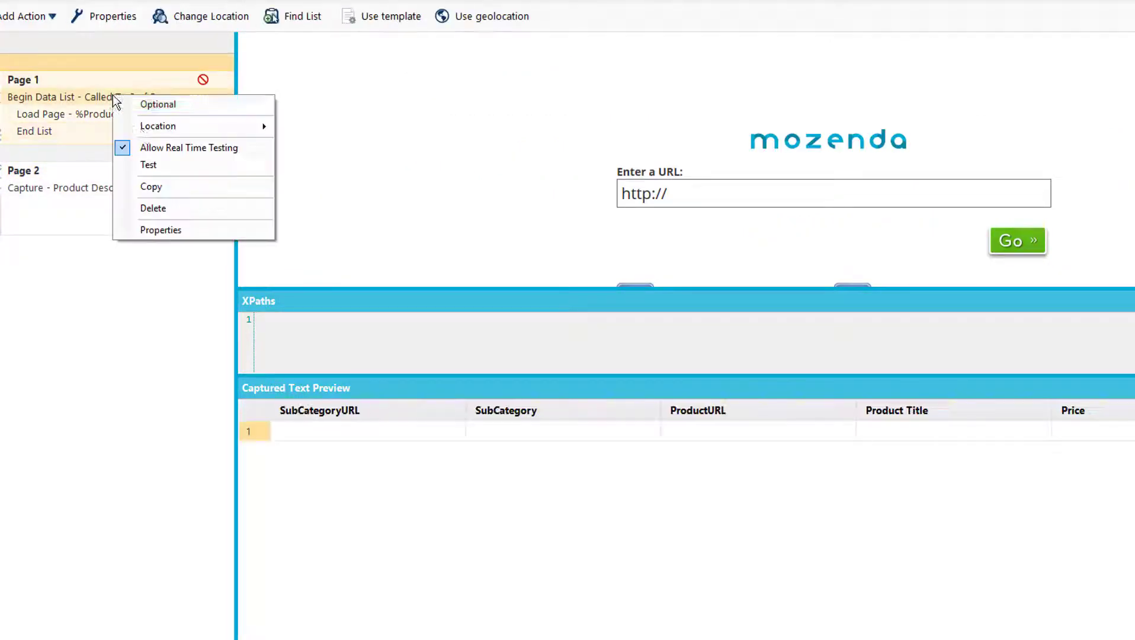
pyautogui.click(151, 231)
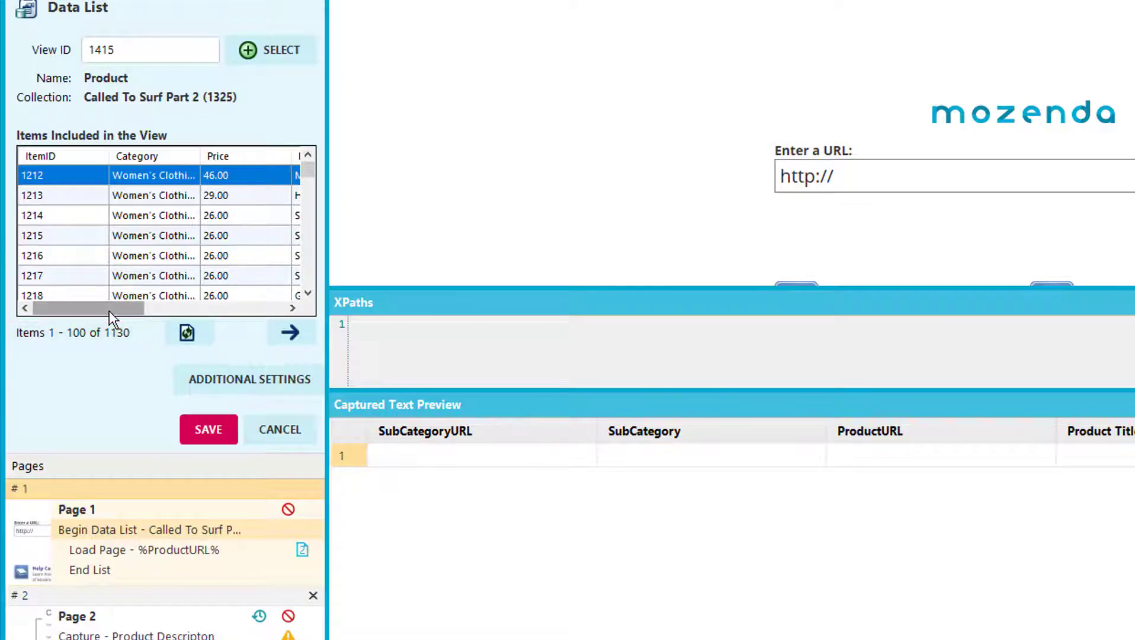
# In Additional Settings, send all six Product view fields to the output collection and save.
pyautogui.moveTo(109, 311); pyautogui.dragTo(123, 315)
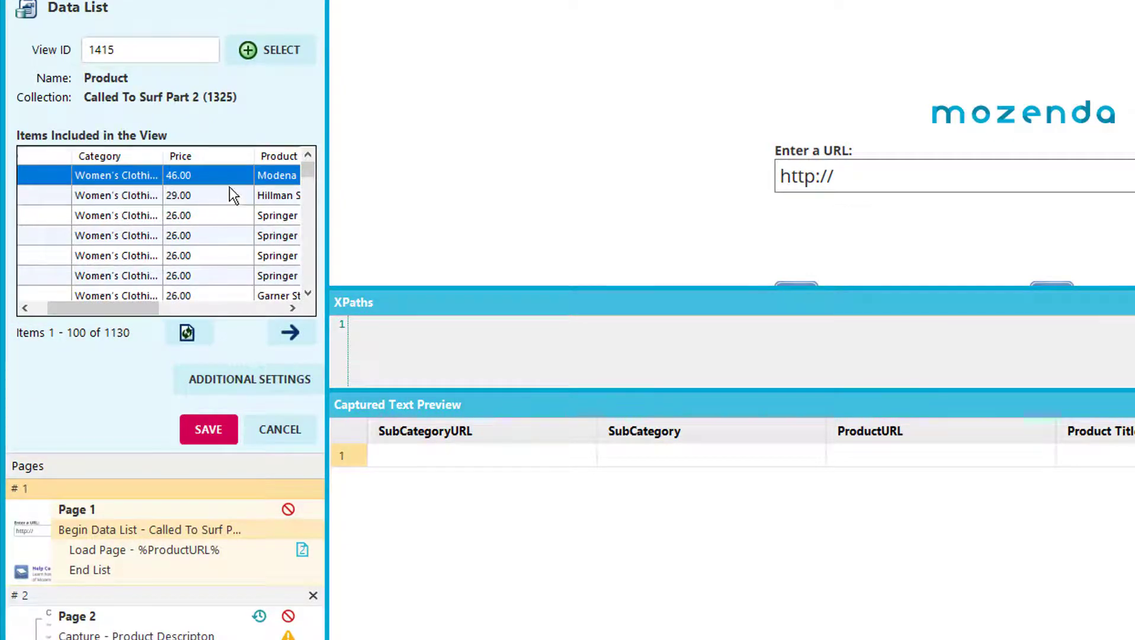
pyautogui.moveTo(67, 300); pyautogui.dragTo(233, 303)
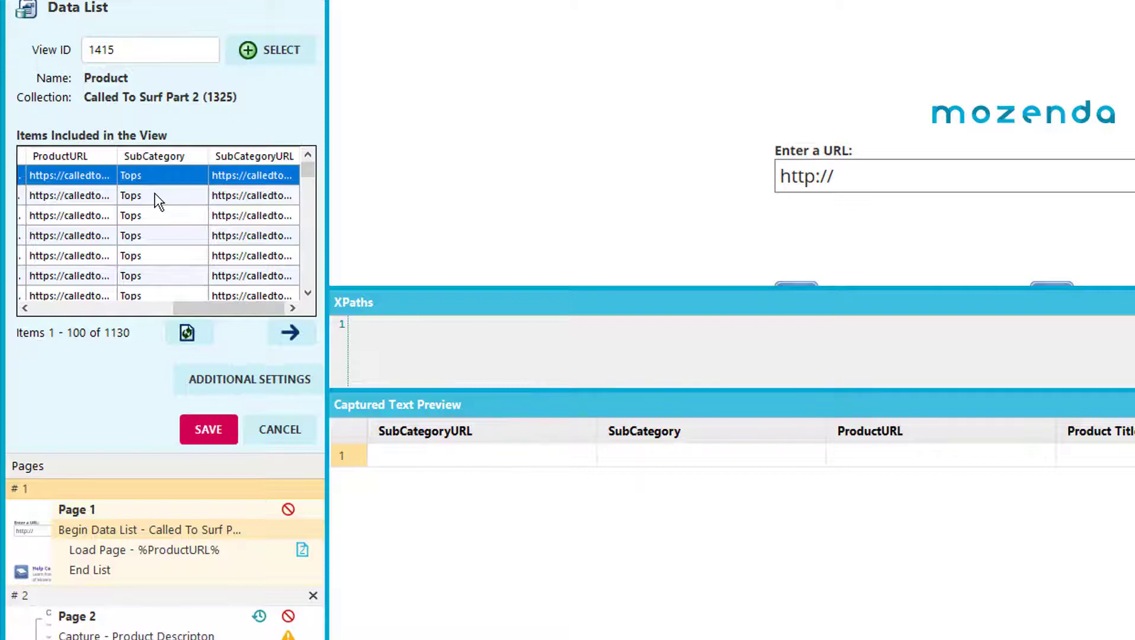
pyautogui.click(247, 380)
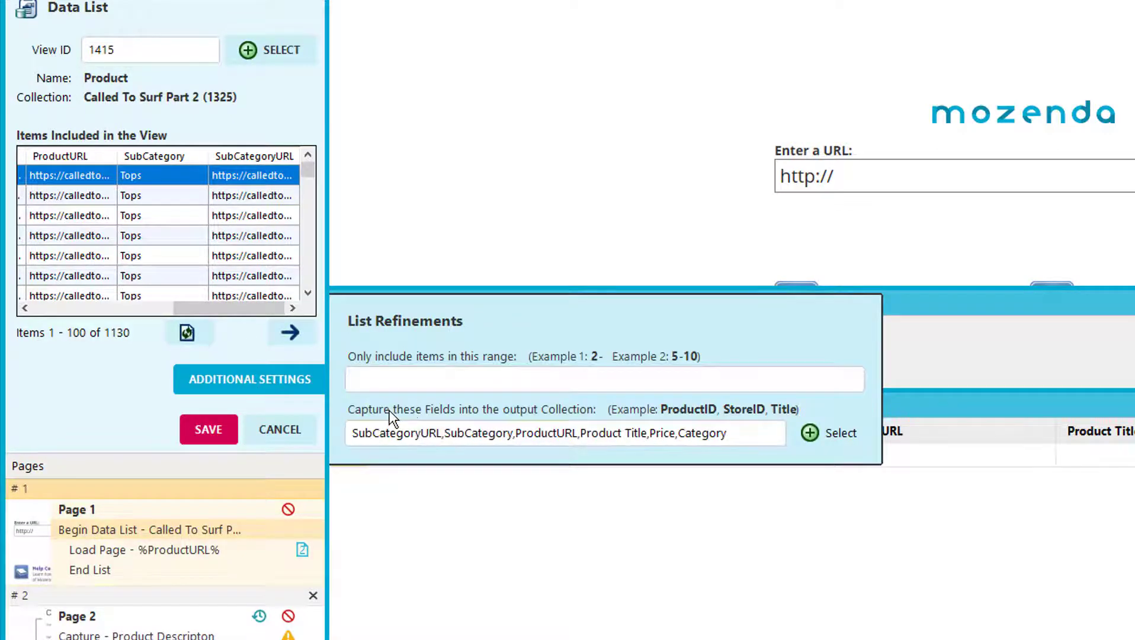
pyautogui.click(813, 439)
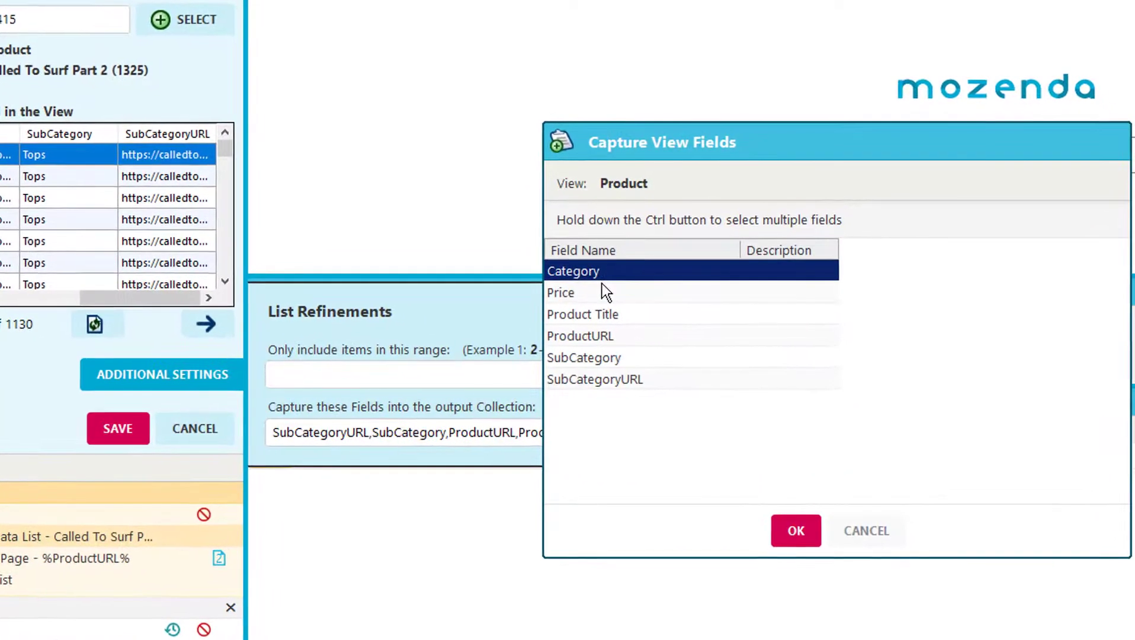
pyautogui.hotkey('shift', 'Down')
pyautogui.hotkey('shift', 'Down')
pyautogui.hotkey('shift', 'Down')
pyautogui.hotkey('shift', 'Down')
pyautogui.hotkey('shift', 'Down')
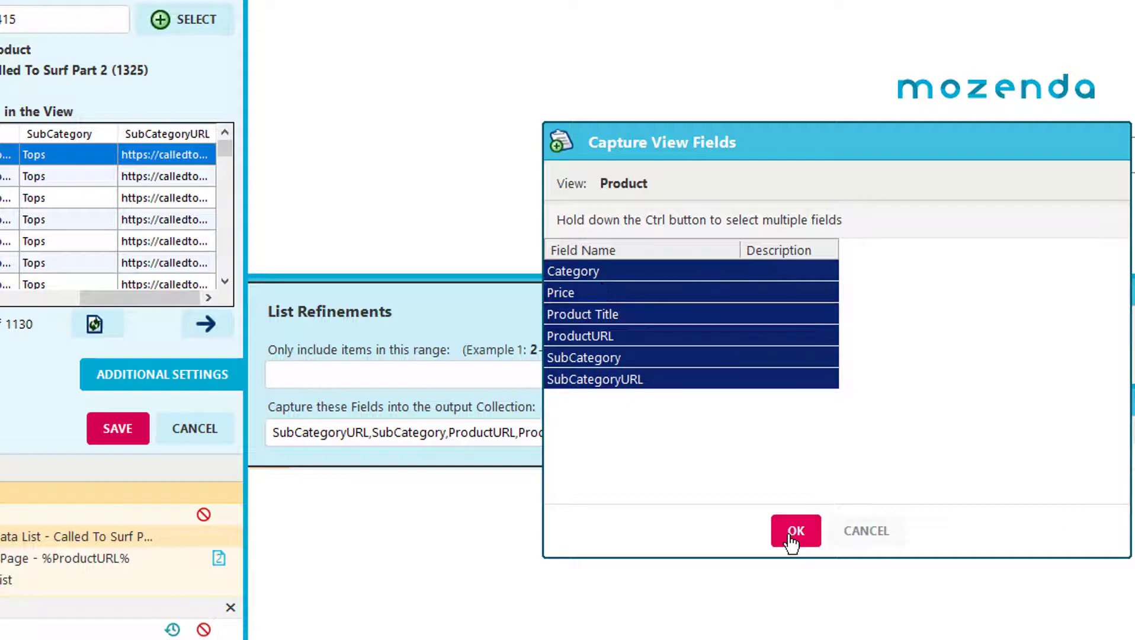
pyautogui.click(881, 529)
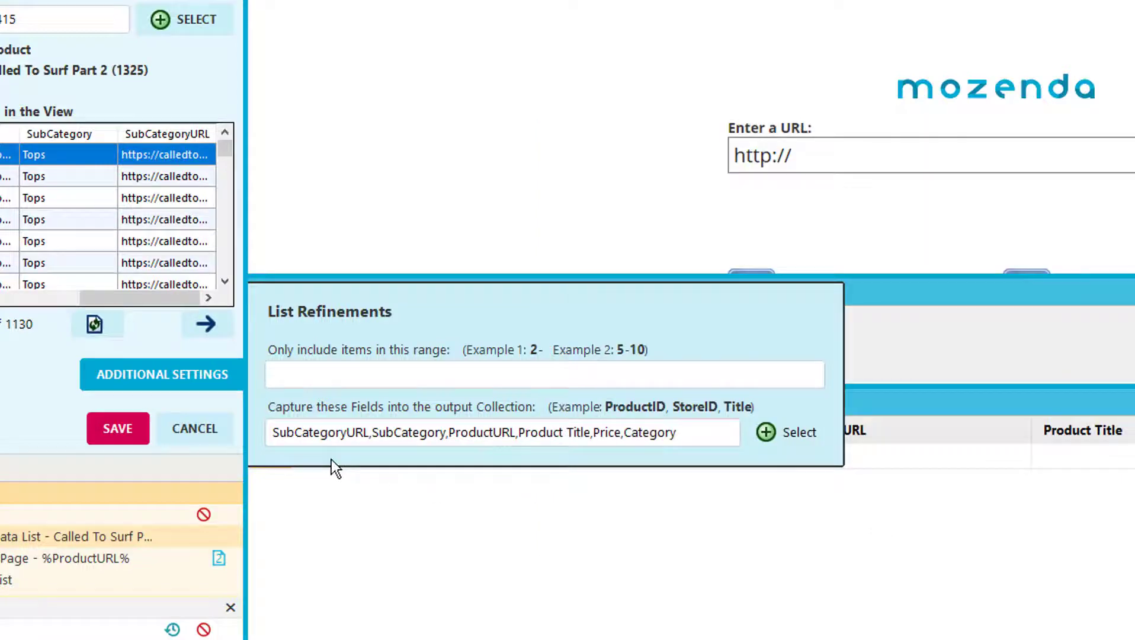
pyautogui.click(118, 428)
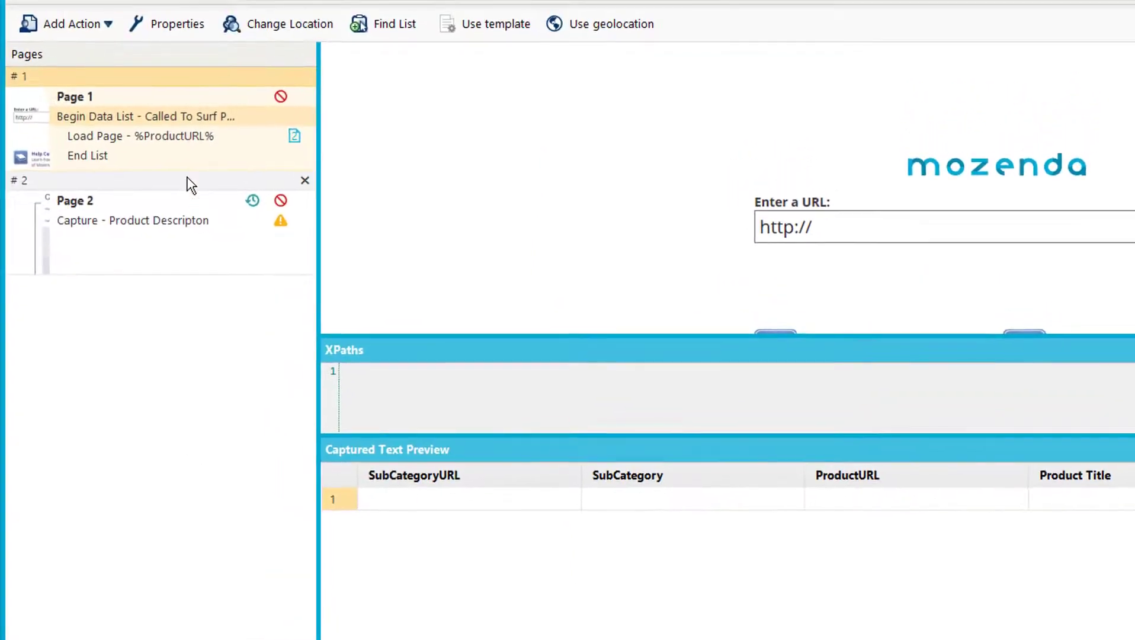
# Select Page 2 to view the agent's product description capture.
pyautogui.click(170, 246)
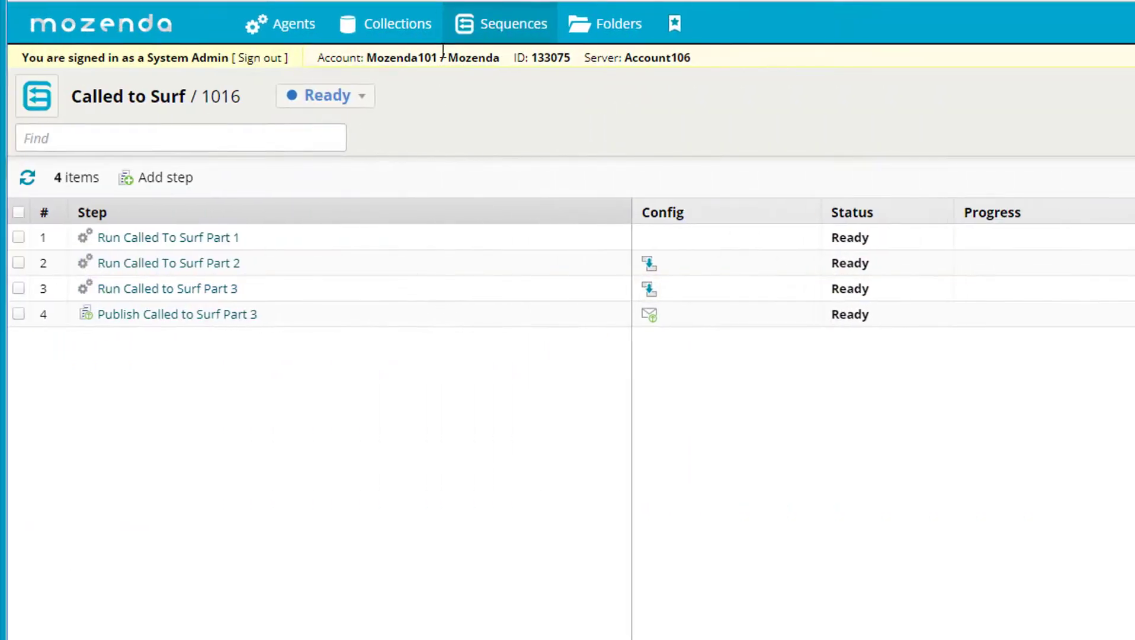
# Create a new sequence named CalledToSurf from the Sequences list.
pyautogui.click(477, 24)
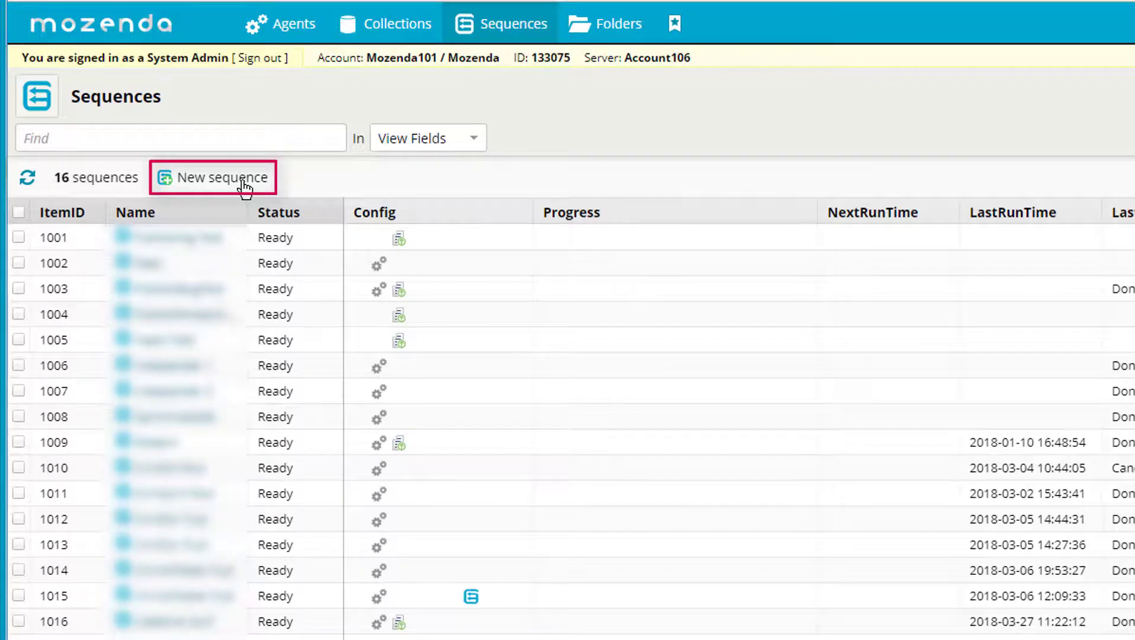
pyautogui.click(244, 184)
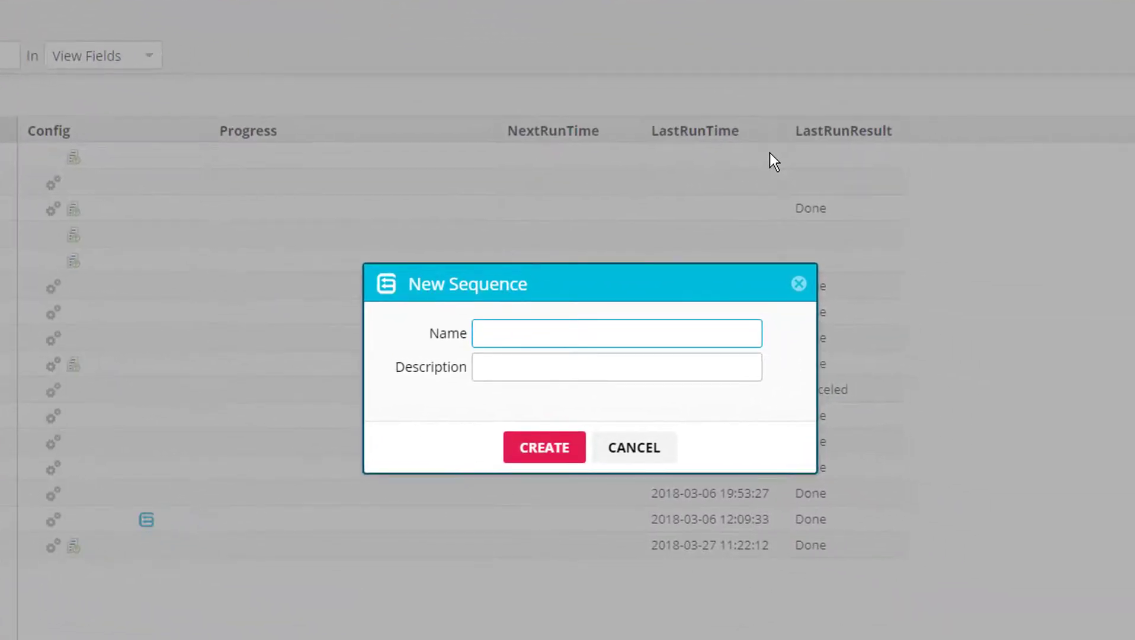
pyautogui.write('CalledToSurf')
pyautogui.press('Return')
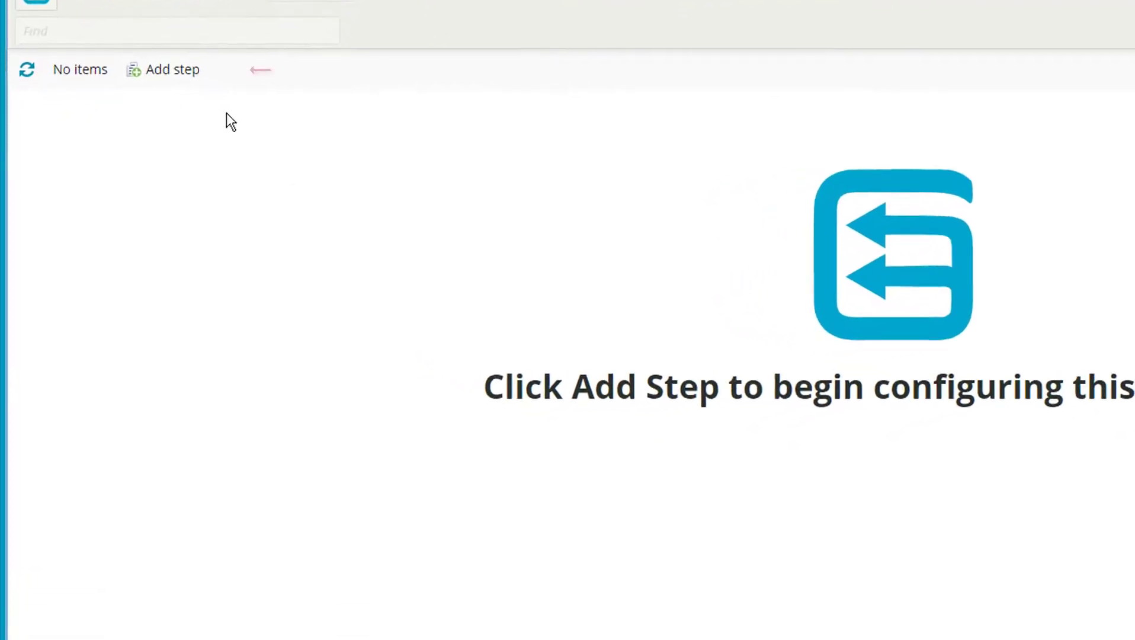
# Add and save a Run agent step using the Called To Surf Part 1 agent.
pyautogui.click(185, 76)
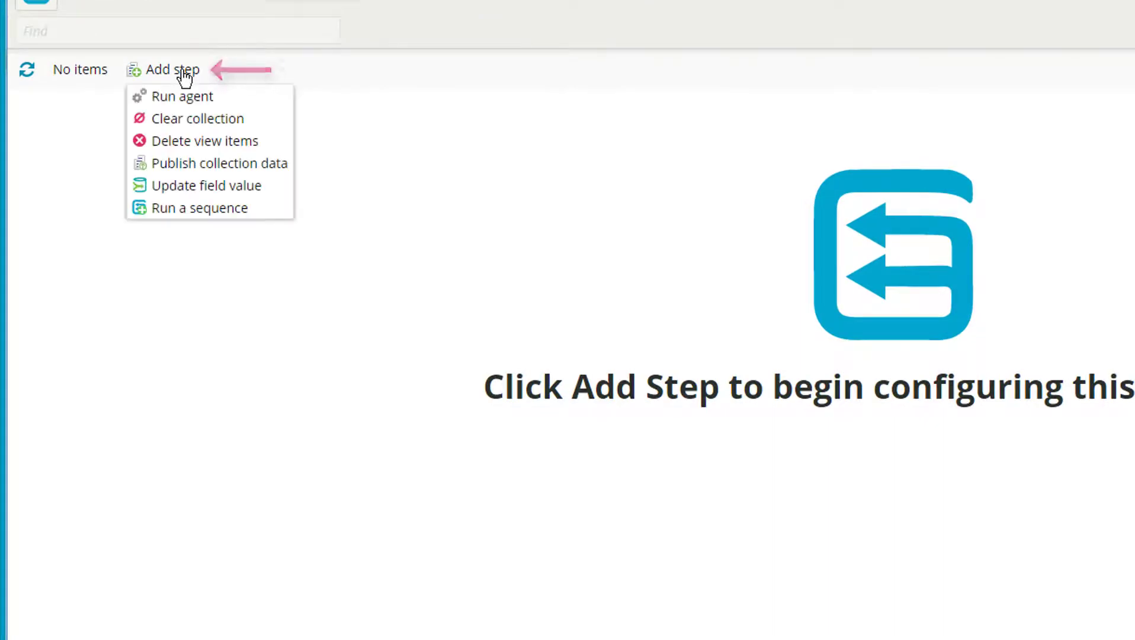
pyautogui.click(185, 97)
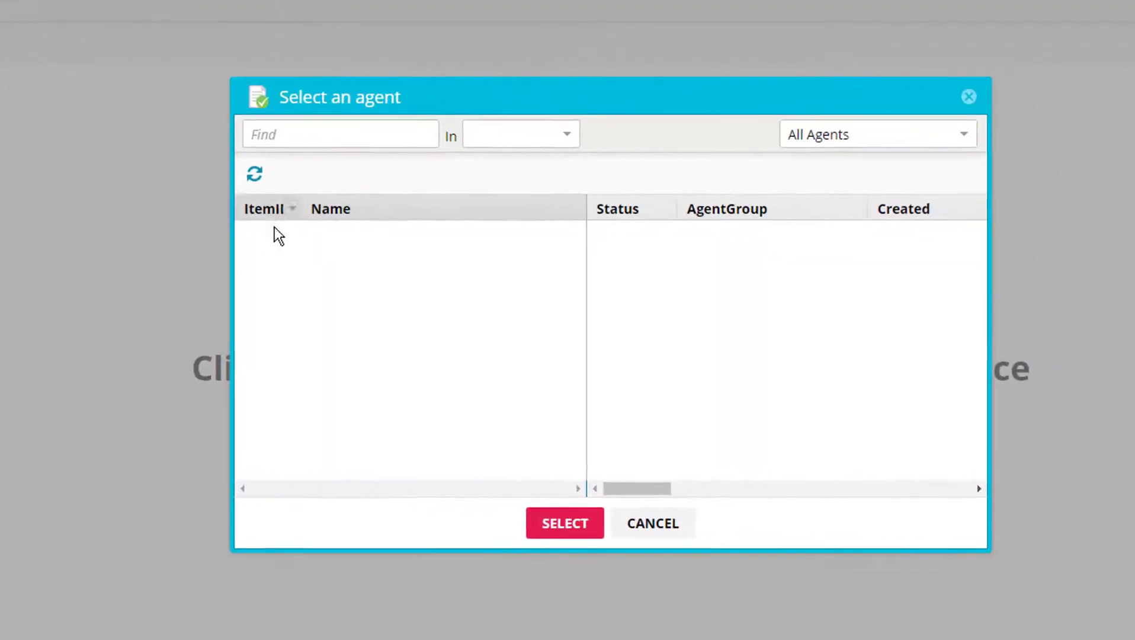
pyautogui.click(273, 126)
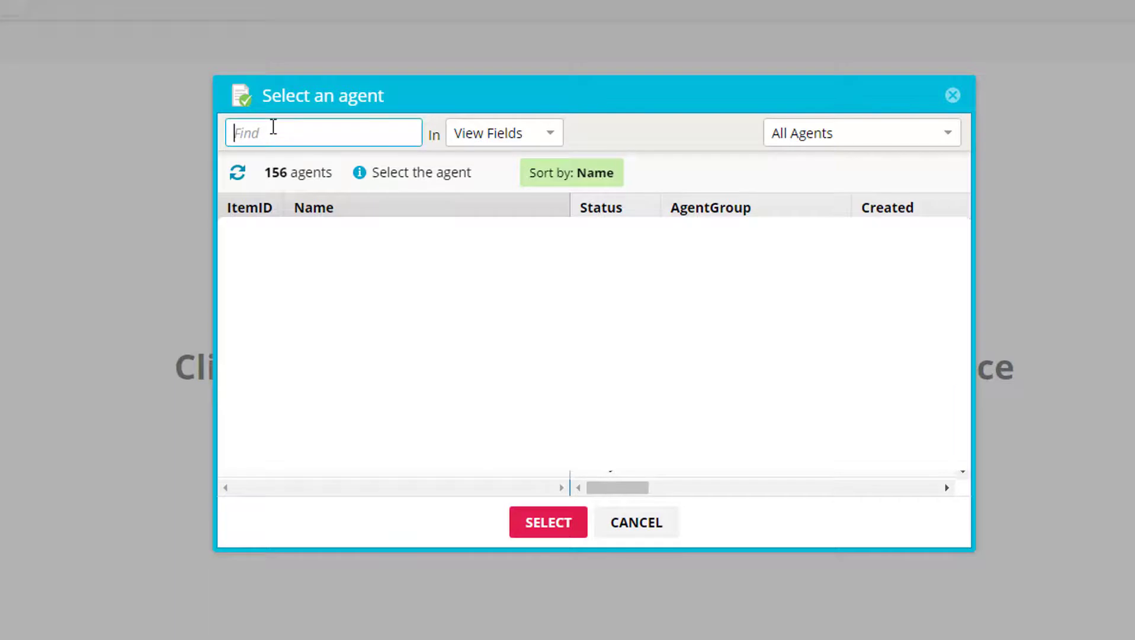
pyautogui.write('Call')
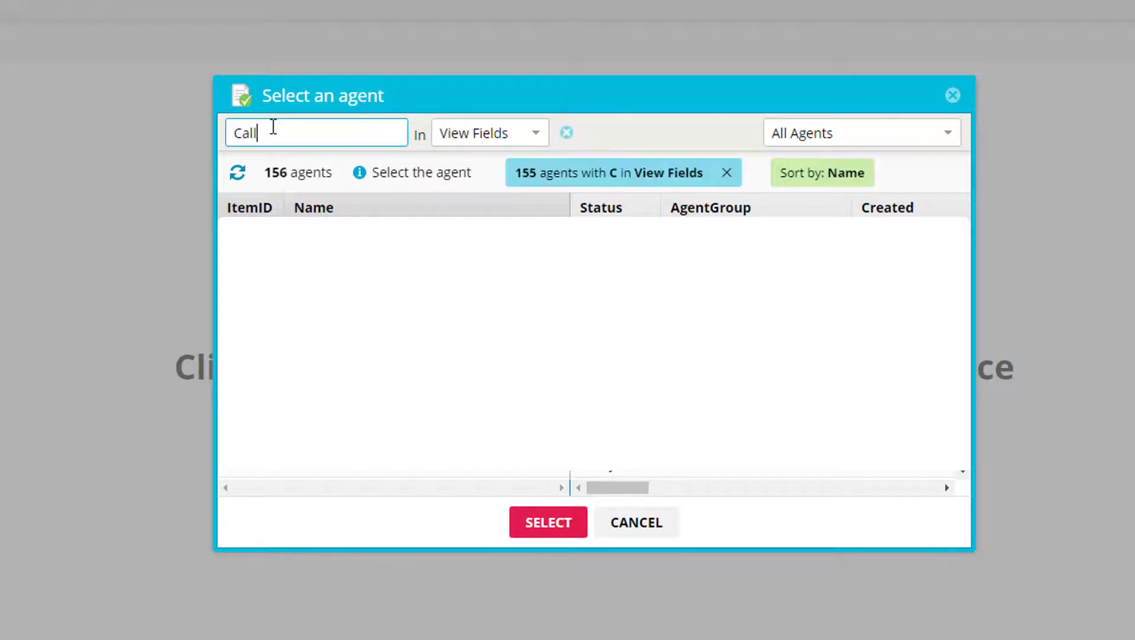
pyautogui.click(419, 337)
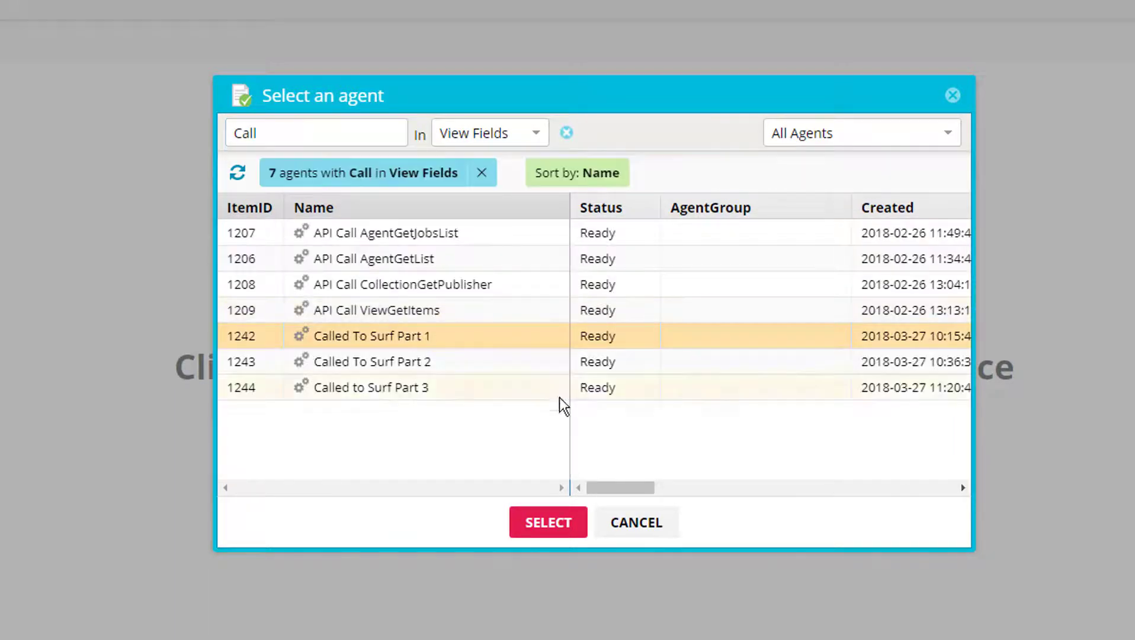
pyautogui.click(573, 524)
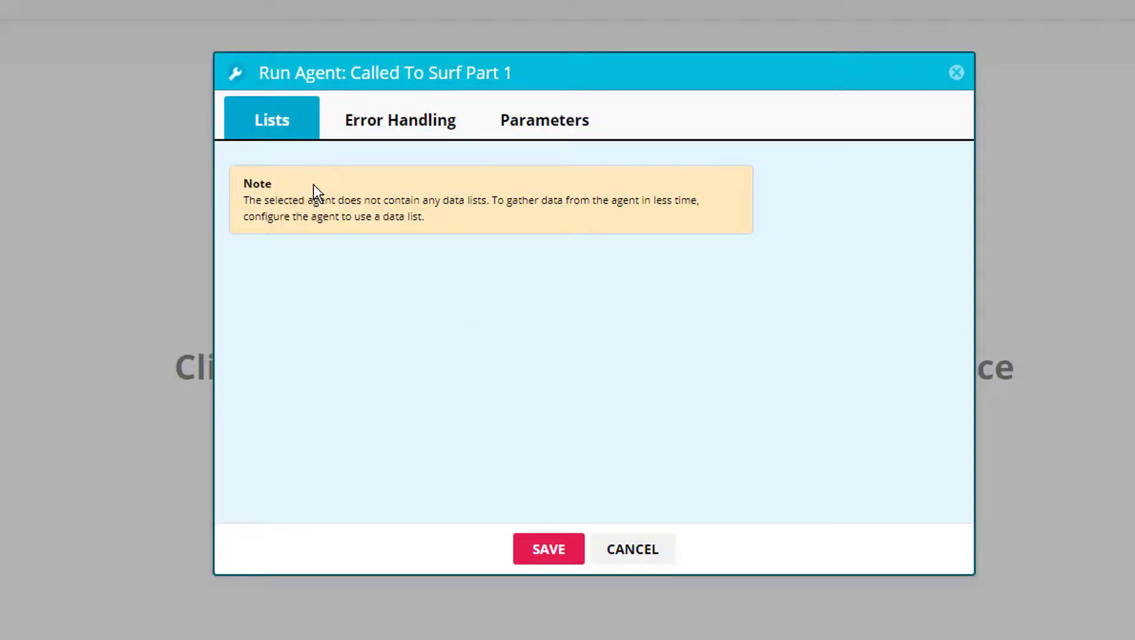
pyautogui.click(569, 556)
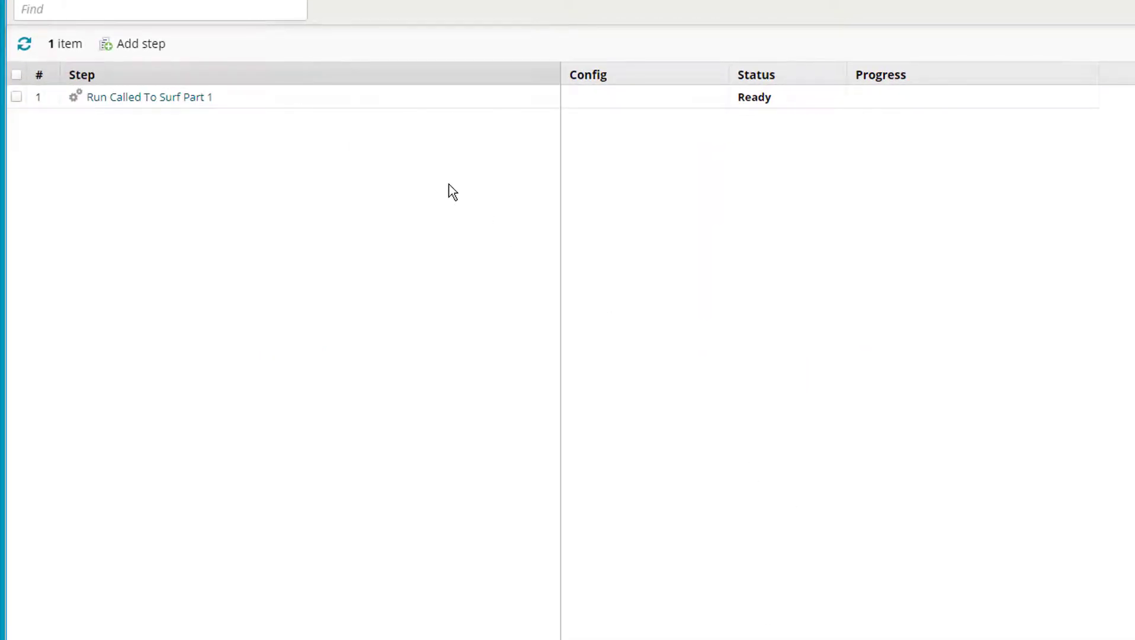
# Add a Run agent step with Called To Surf Part 2 selected as the agent.
pyautogui.click(141, 45)
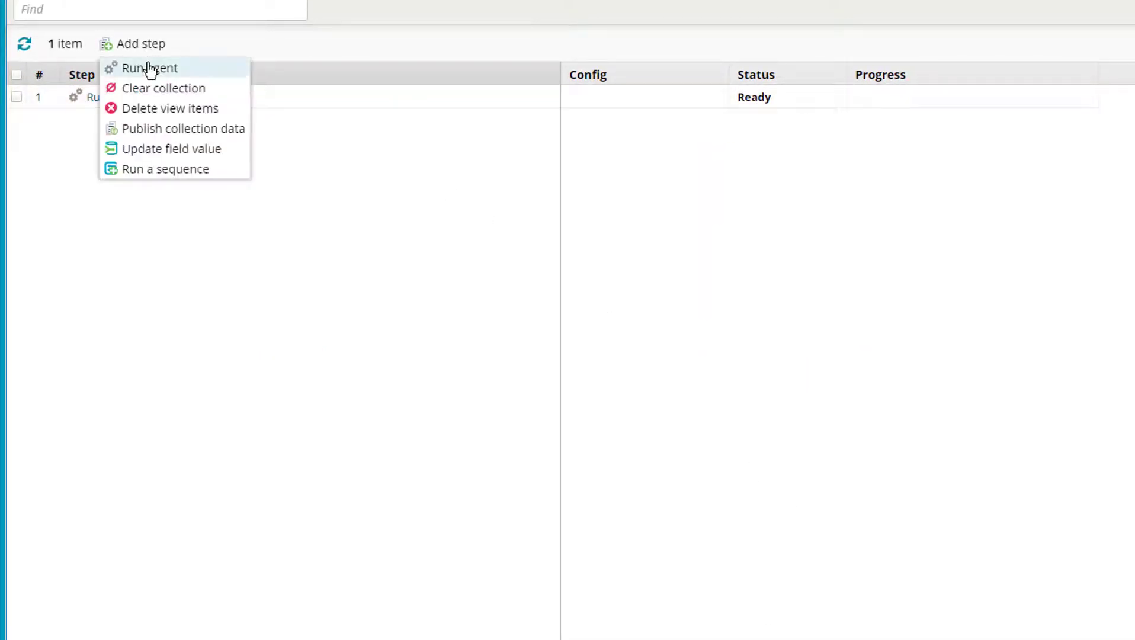
pyautogui.click(147, 69)
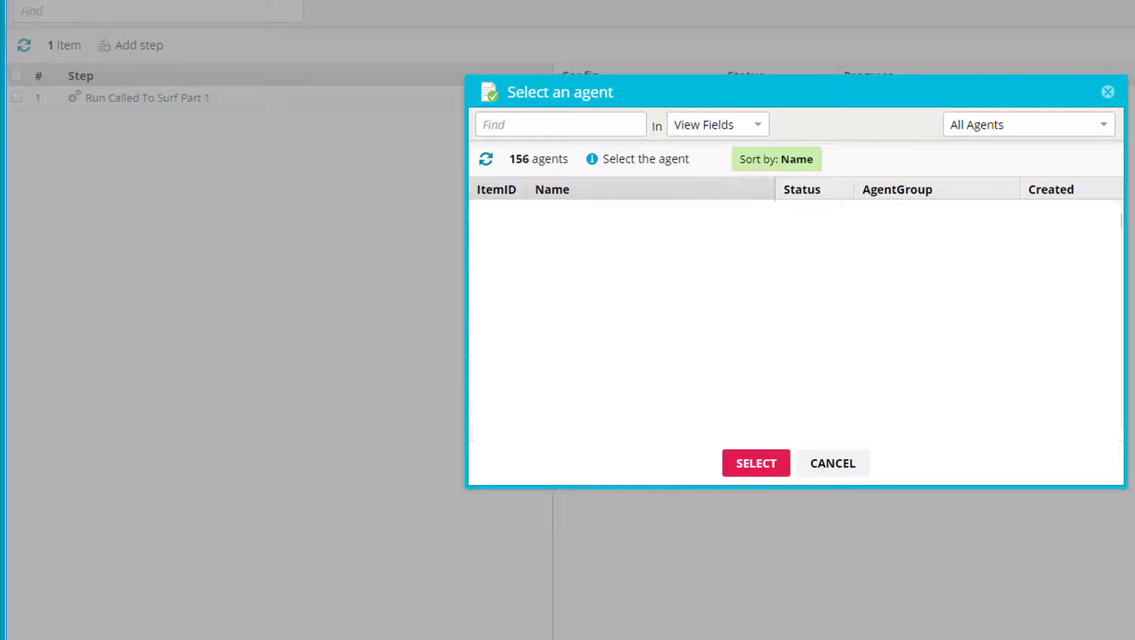
pyautogui.click(540, 126)
pyautogui.write('CAlled')
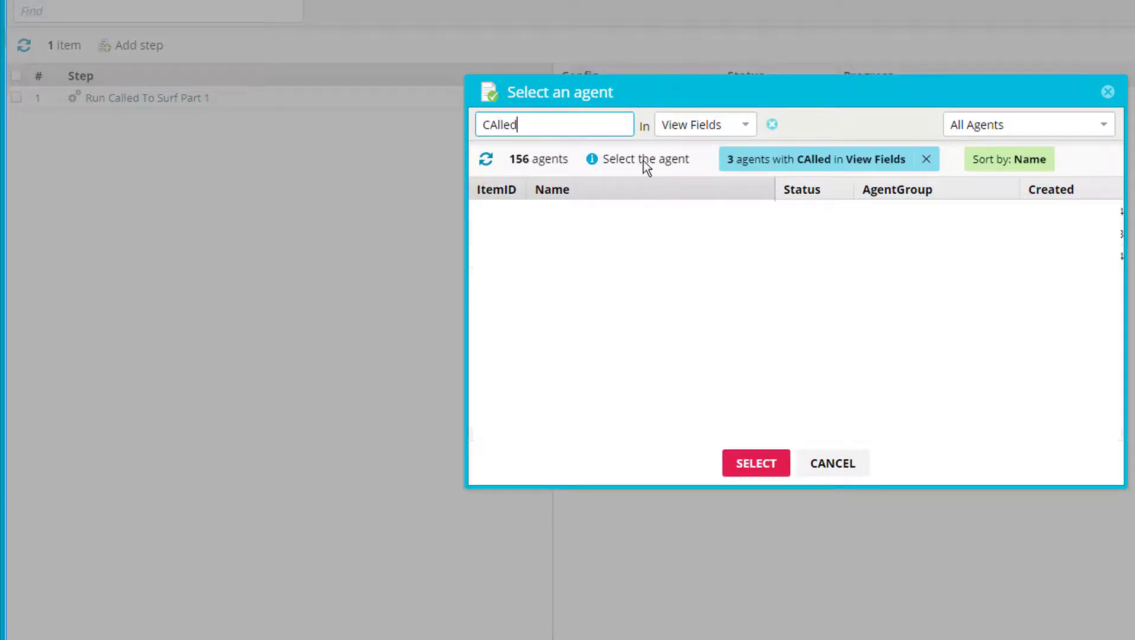
pyautogui.click(623, 235)
pyautogui.click(764, 466)
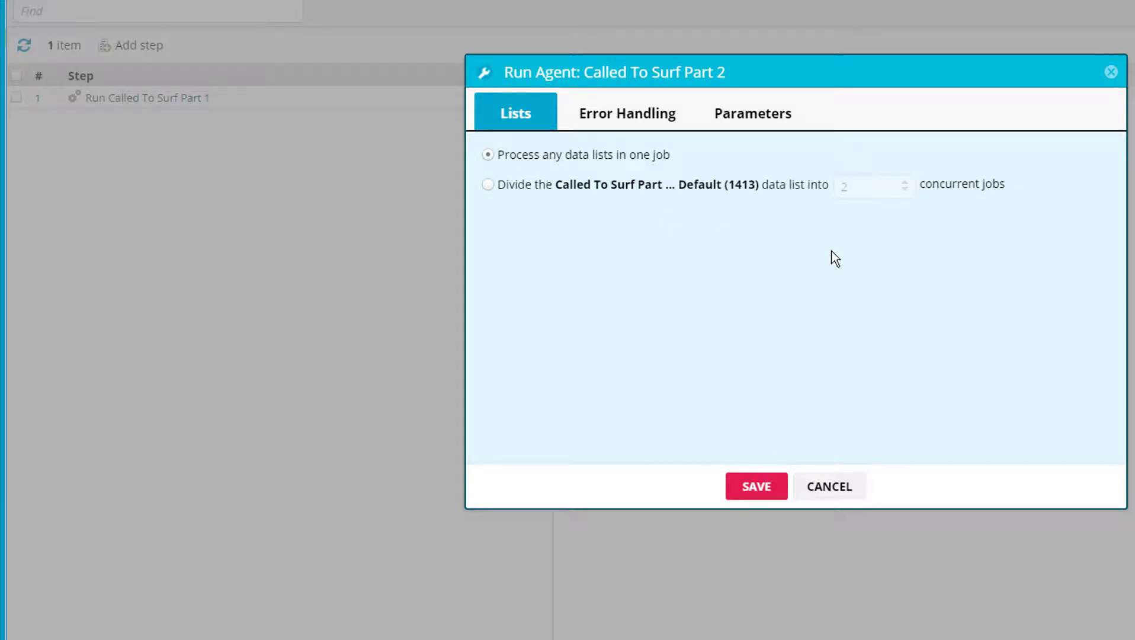
# Divide its data list into 10 concurrent jobs and save the step.
pyautogui.click(488, 184)
pyautogui.moveTo(869, 189); pyautogui.dragTo(788, 189)
pyautogui.write('10')
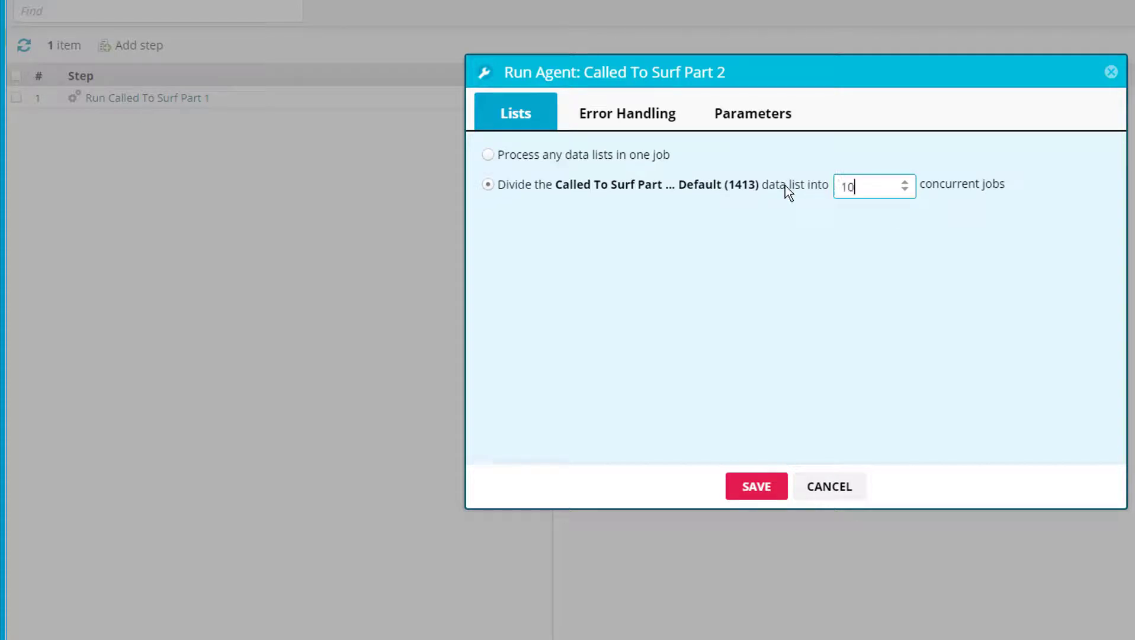
pyautogui.click(766, 497)
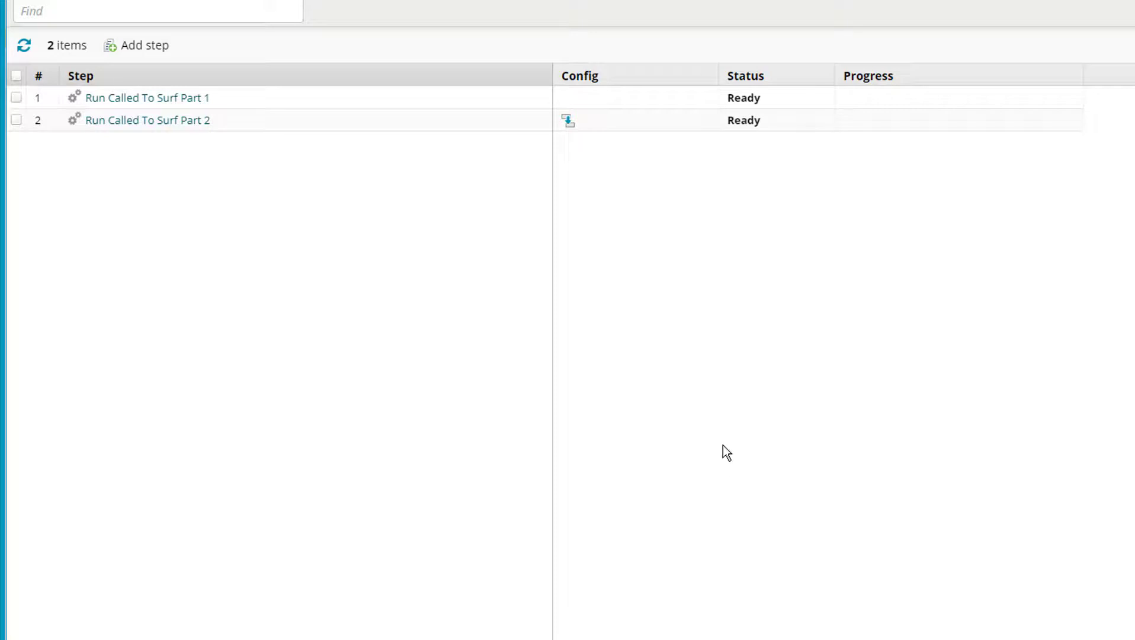
# Add a Run agent step with Called to Surf Part 3 selected as the agent.
pyautogui.click(137, 47)
pyautogui.click(141, 69)
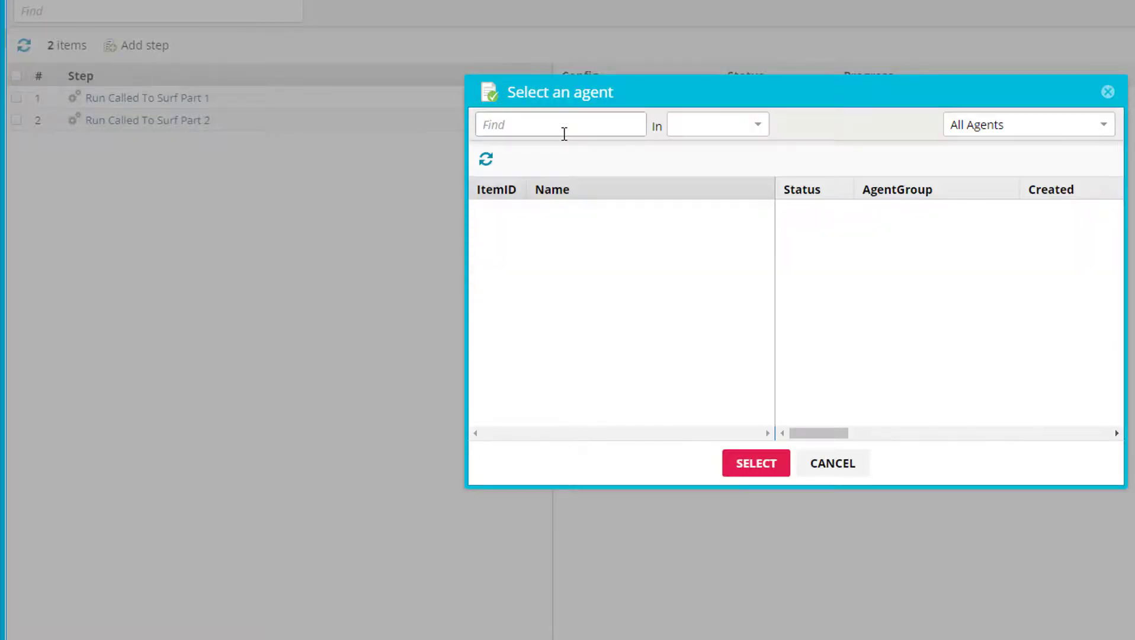
pyautogui.write('ca')
pyautogui.write('d')
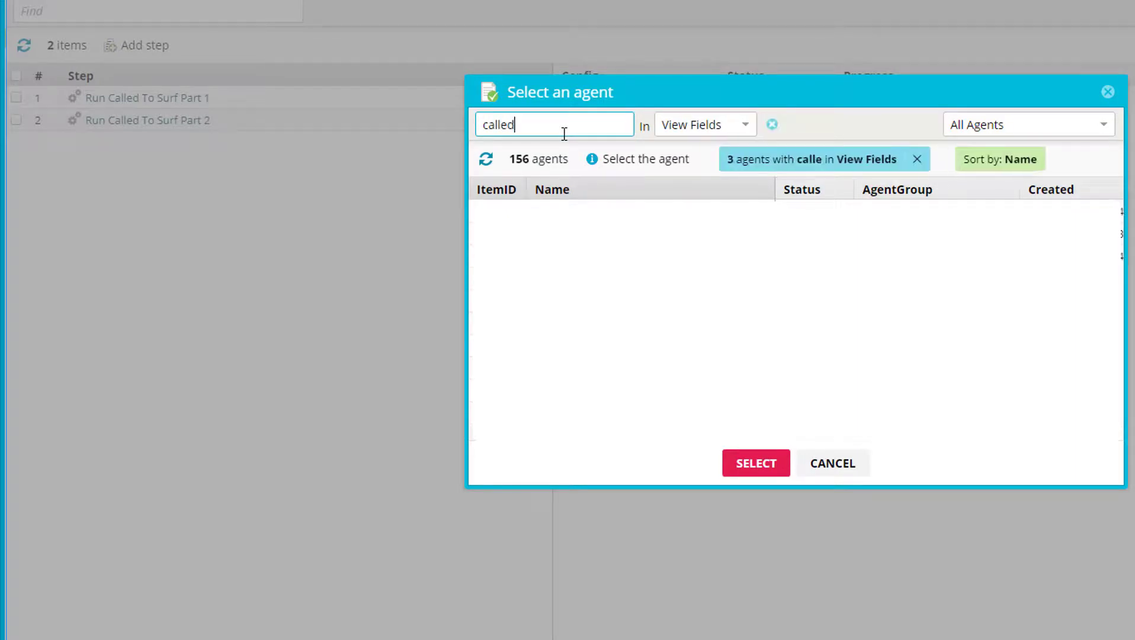
pyautogui.click(625, 261)
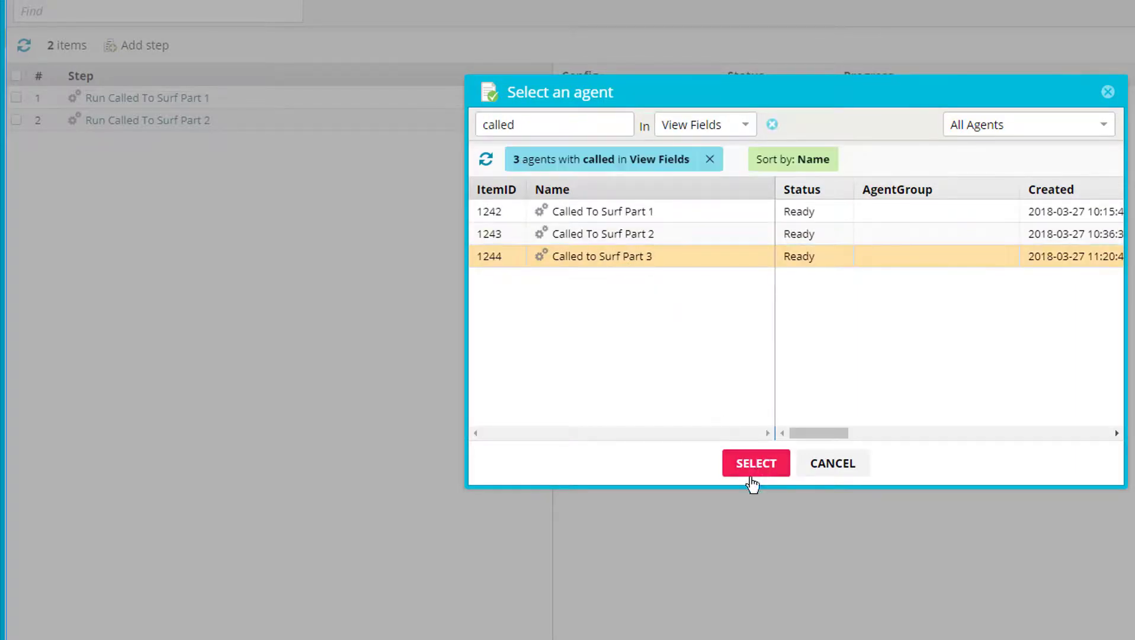
pyautogui.click(749, 469)
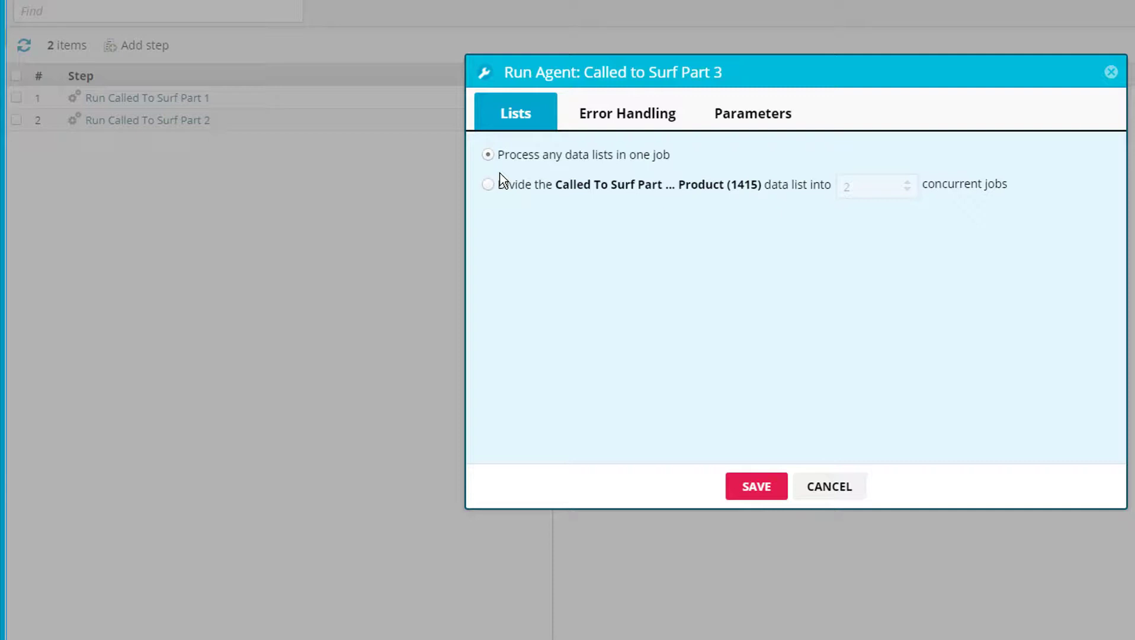
# Divide its data list into 20 concurrent jobs and save the step.
pyautogui.click(487, 184)
pyautogui.click(867, 185)
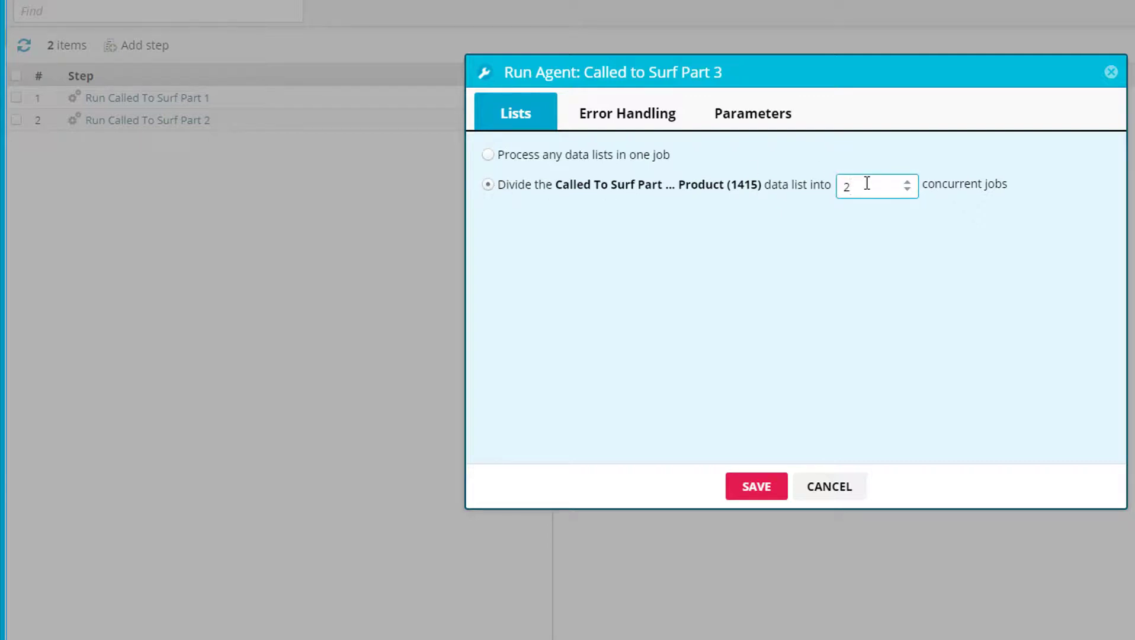
pyautogui.write('0')
pyautogui.click(747, 483)
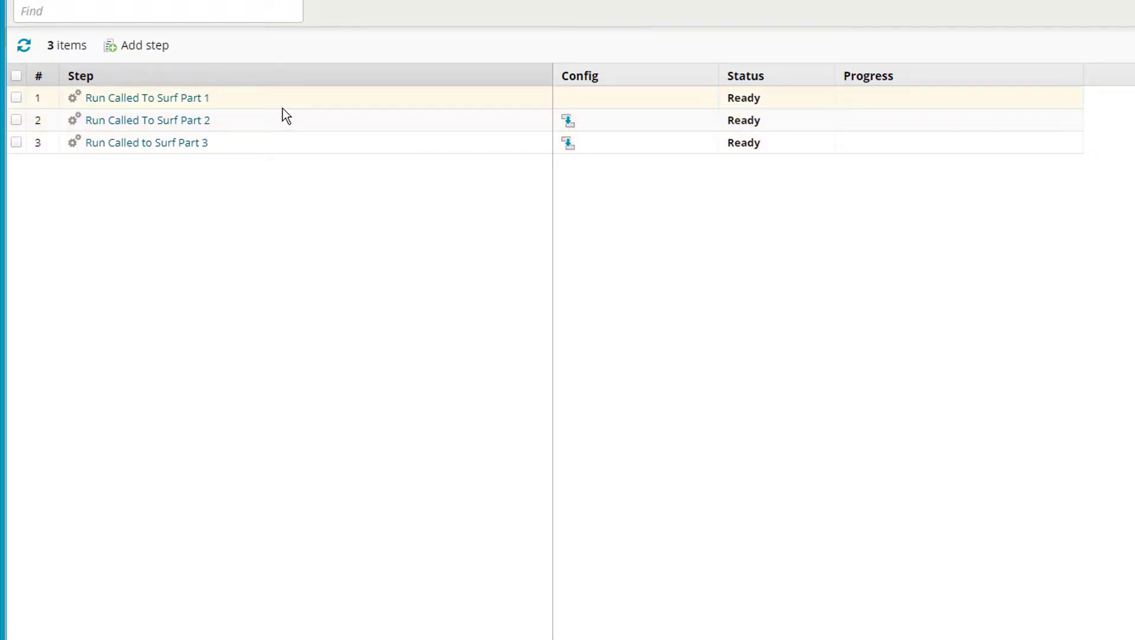
# Add a Publish collection data step that emails the Called to Surf Part 3 collection.
pyautogui.click(168, 53)
pyautogui.click(173, 128)
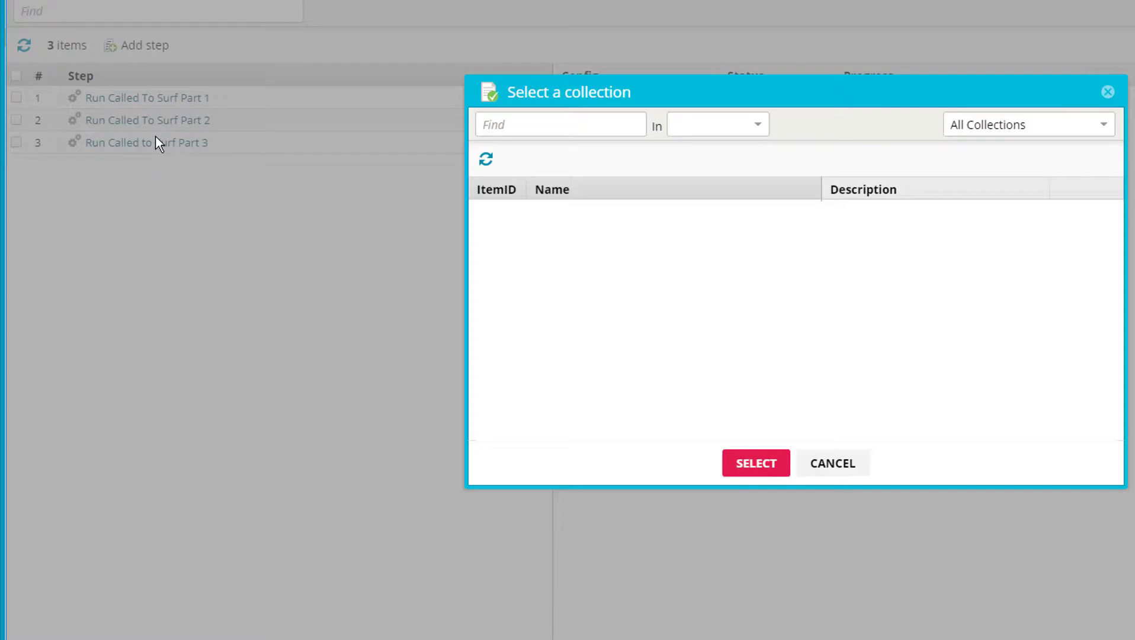
pyautogui.click(574, 126)
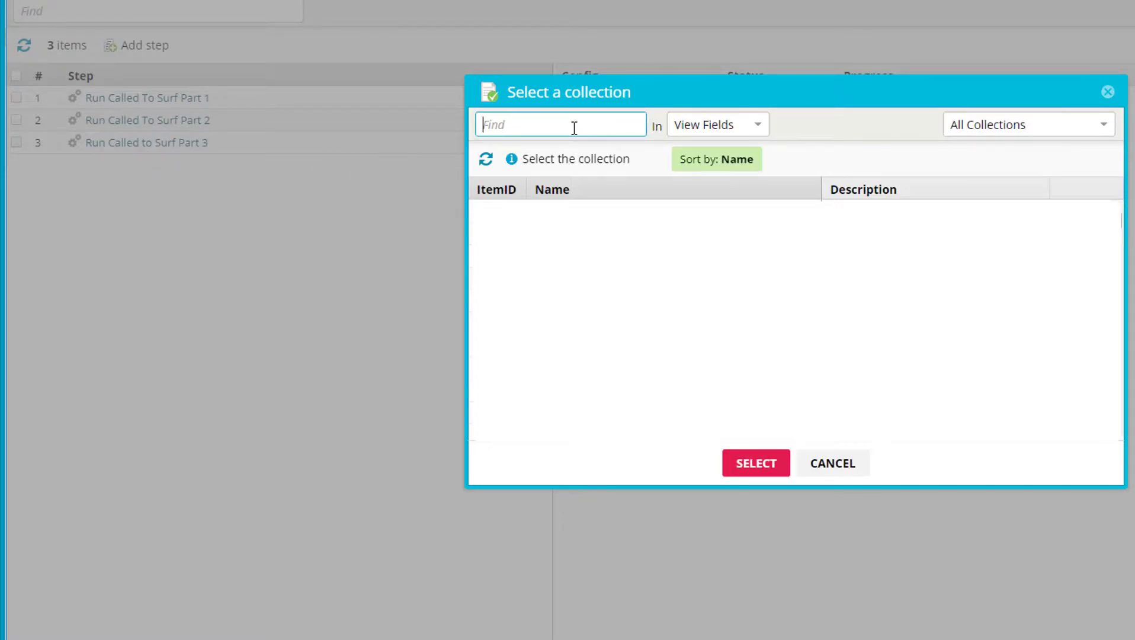
pyautogui.write('called')
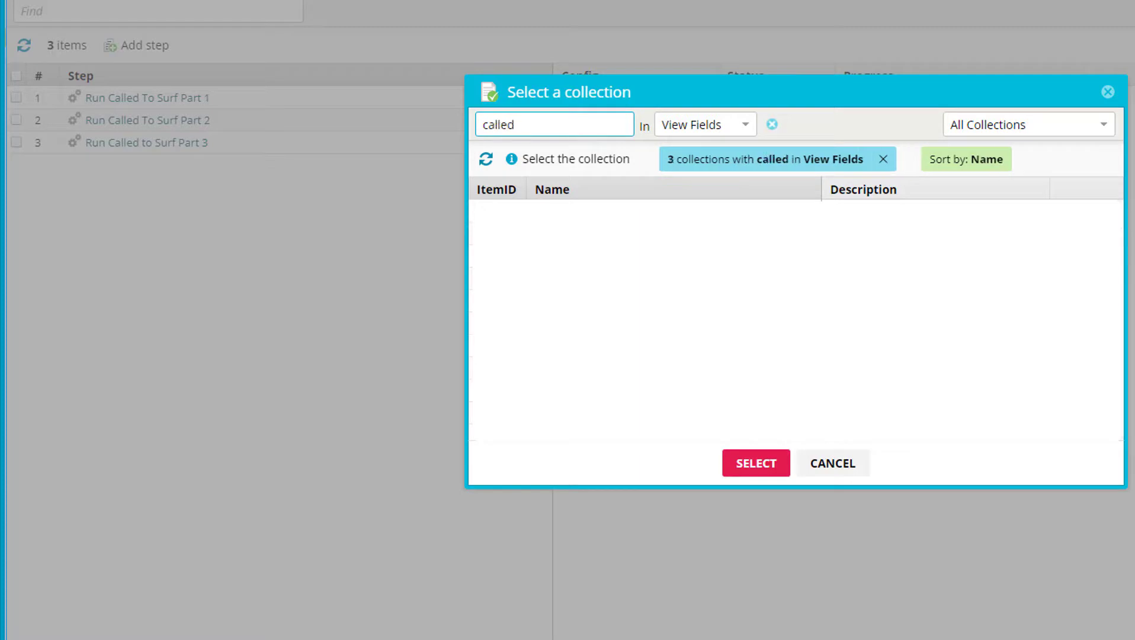
pyautogui.click(604, 261)
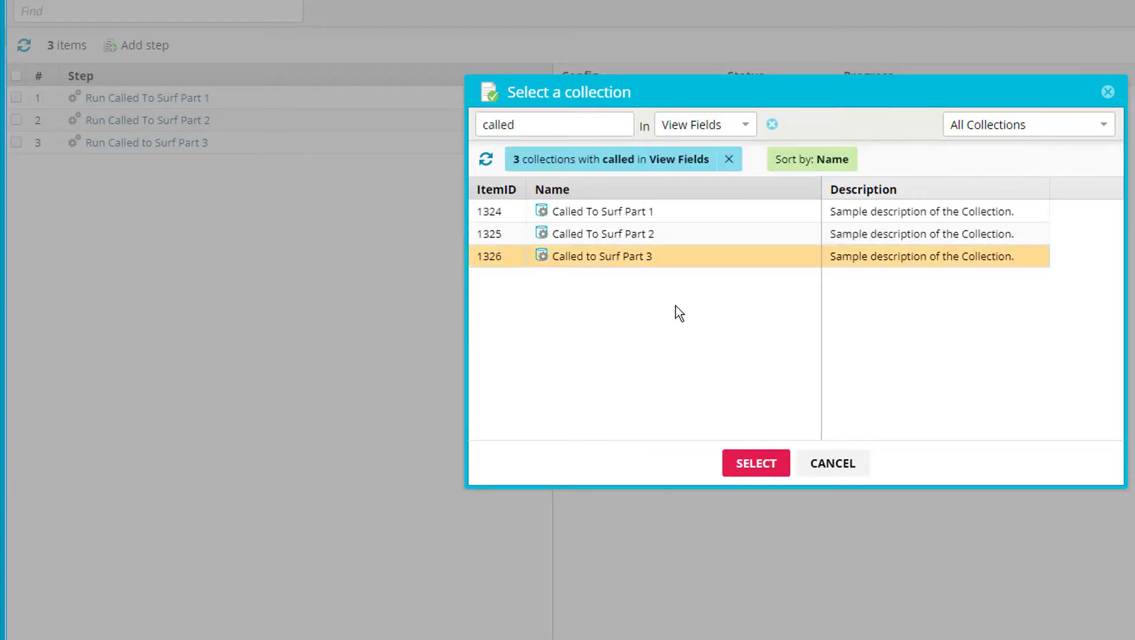
pyautogui.click(754, 465)
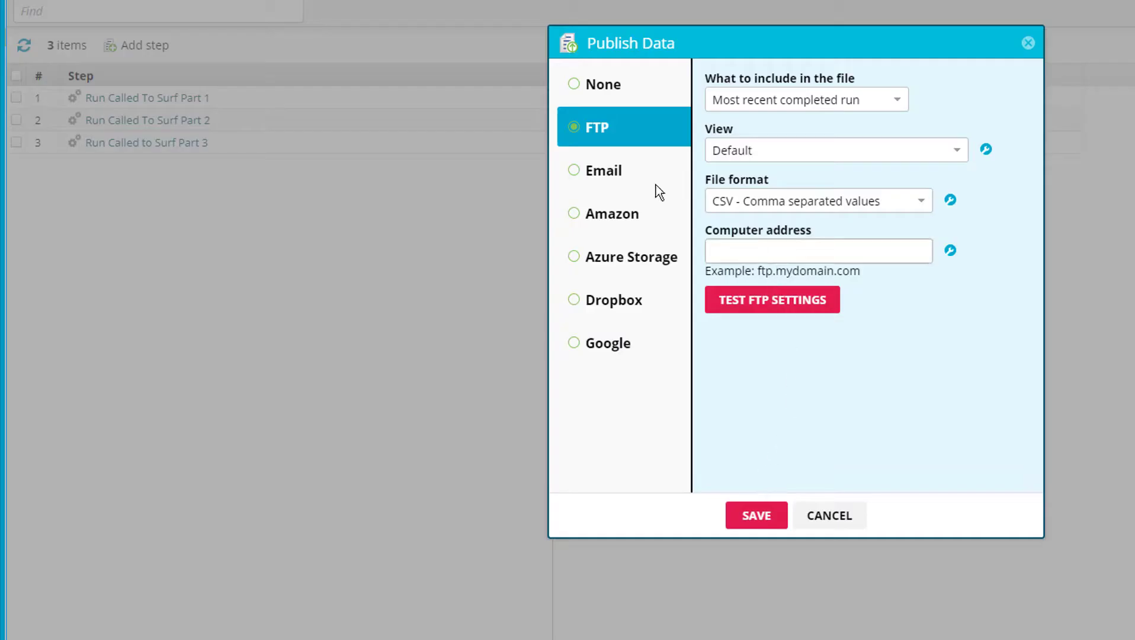
pyautogui.click(631, 173)
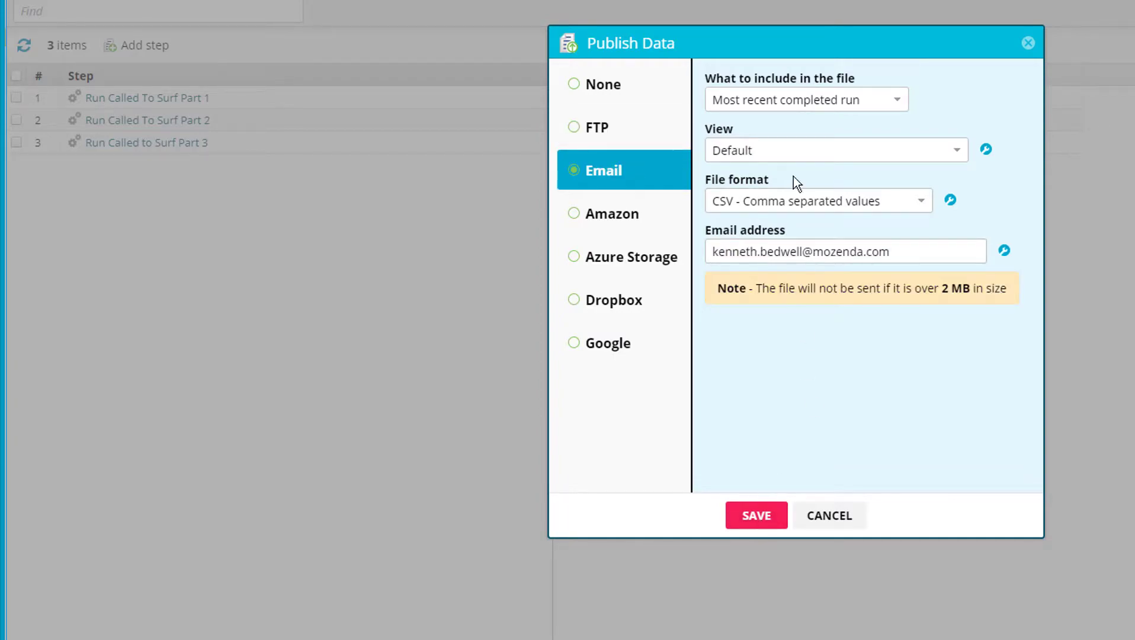
pyautogui.press('Return')
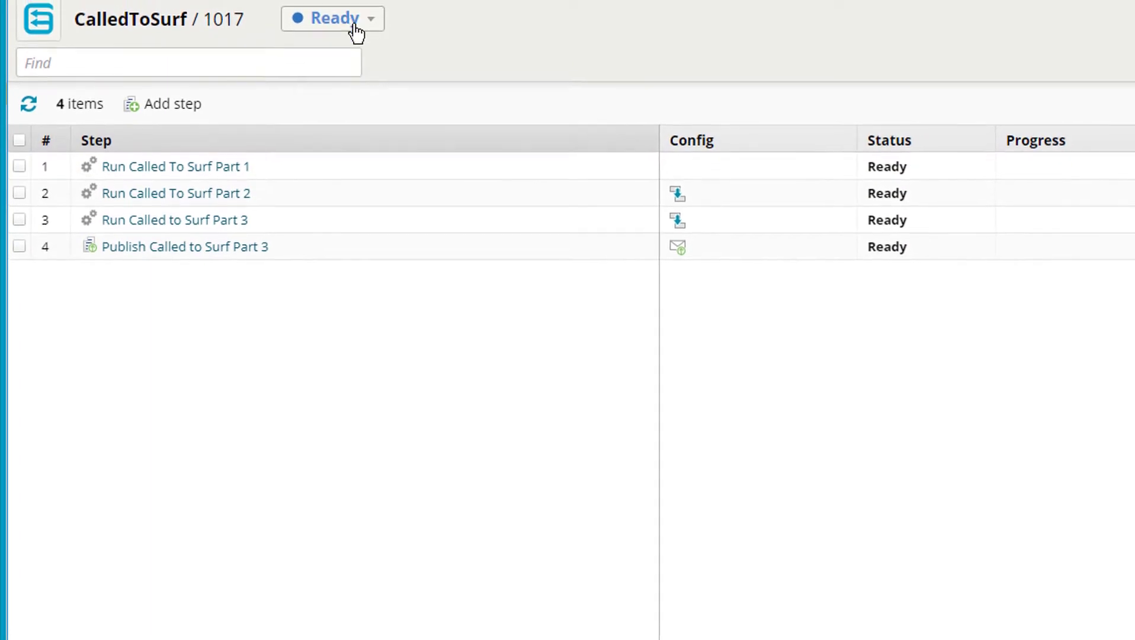
pyautogui.click(356, 33)
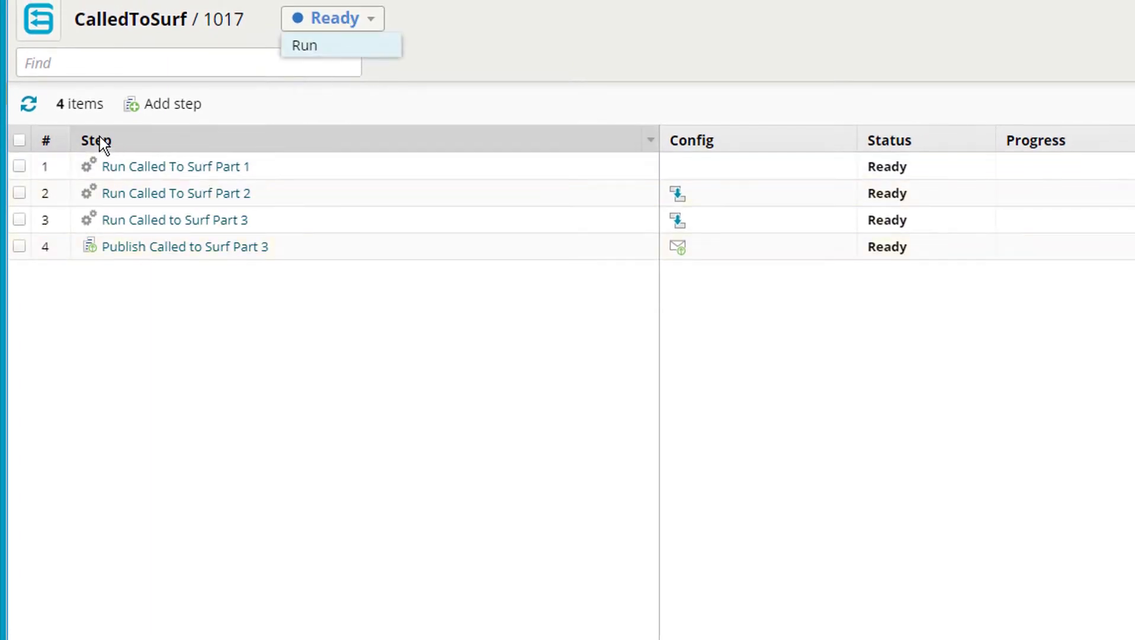